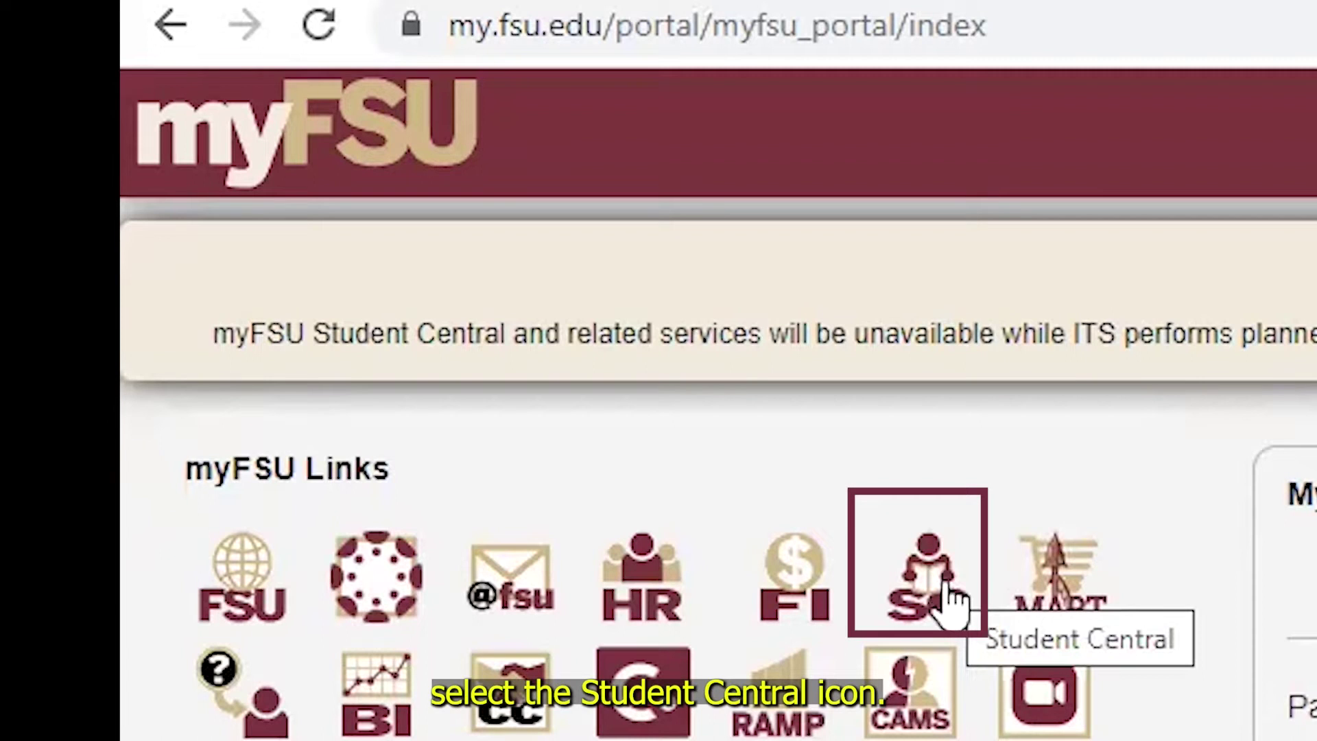
Open Student Central from the myFSU Links on the portal.
left_click(950, 597)
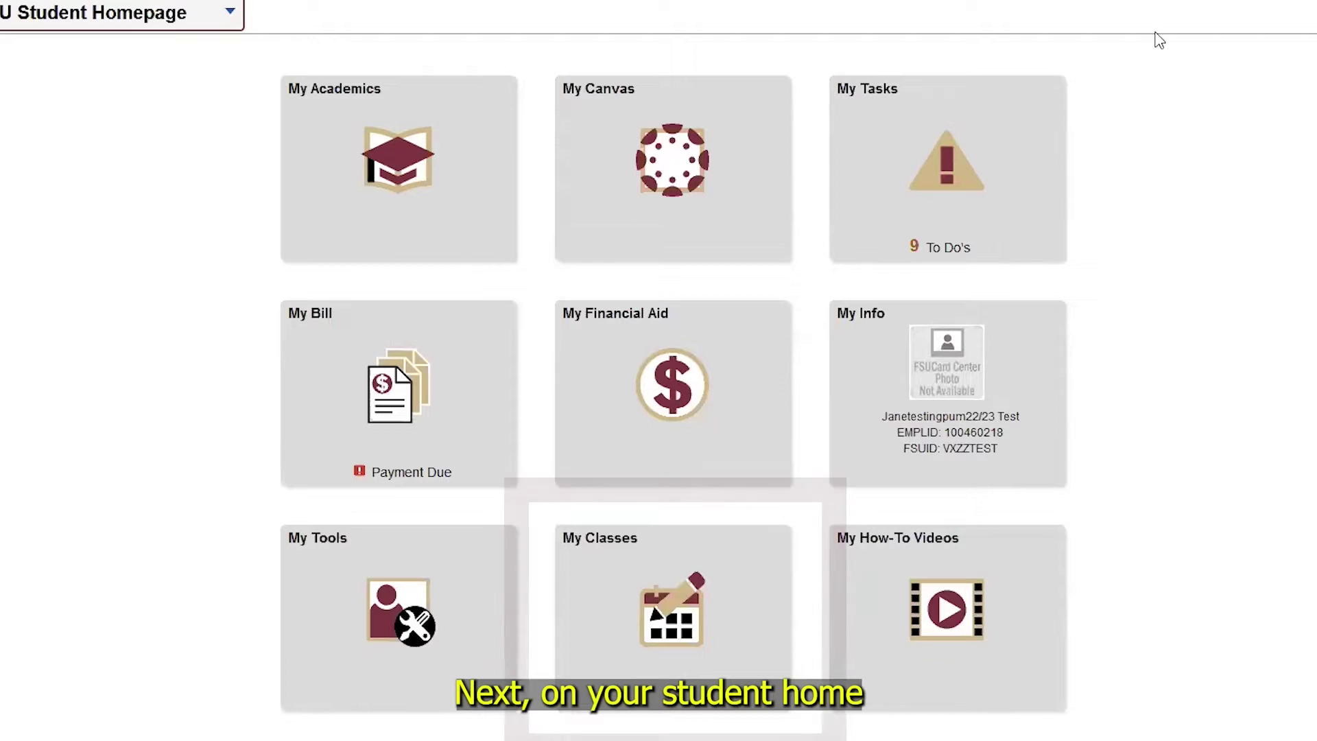
Launch the Schedule Assistant from the My Classes Schedule Assistant page.
left_click(673, 607)
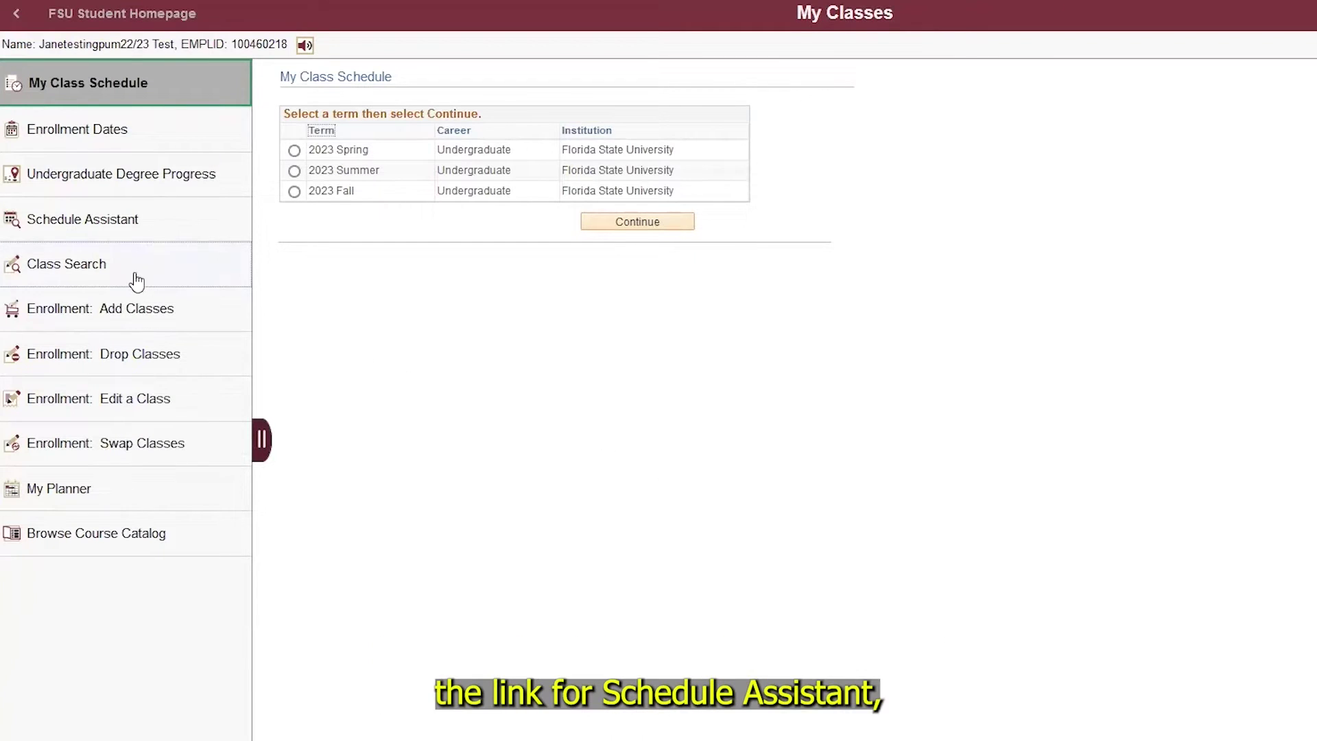
left_click(137, 233)
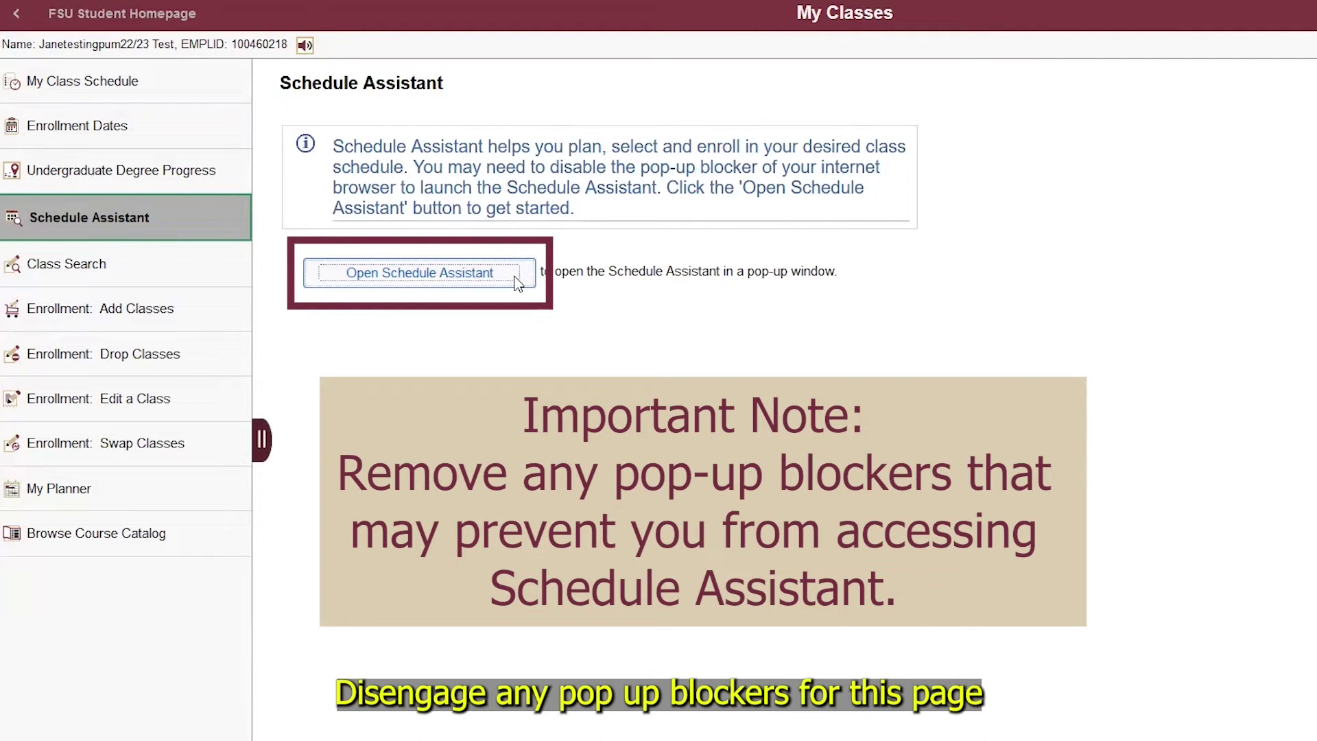
left_click(518, 283)
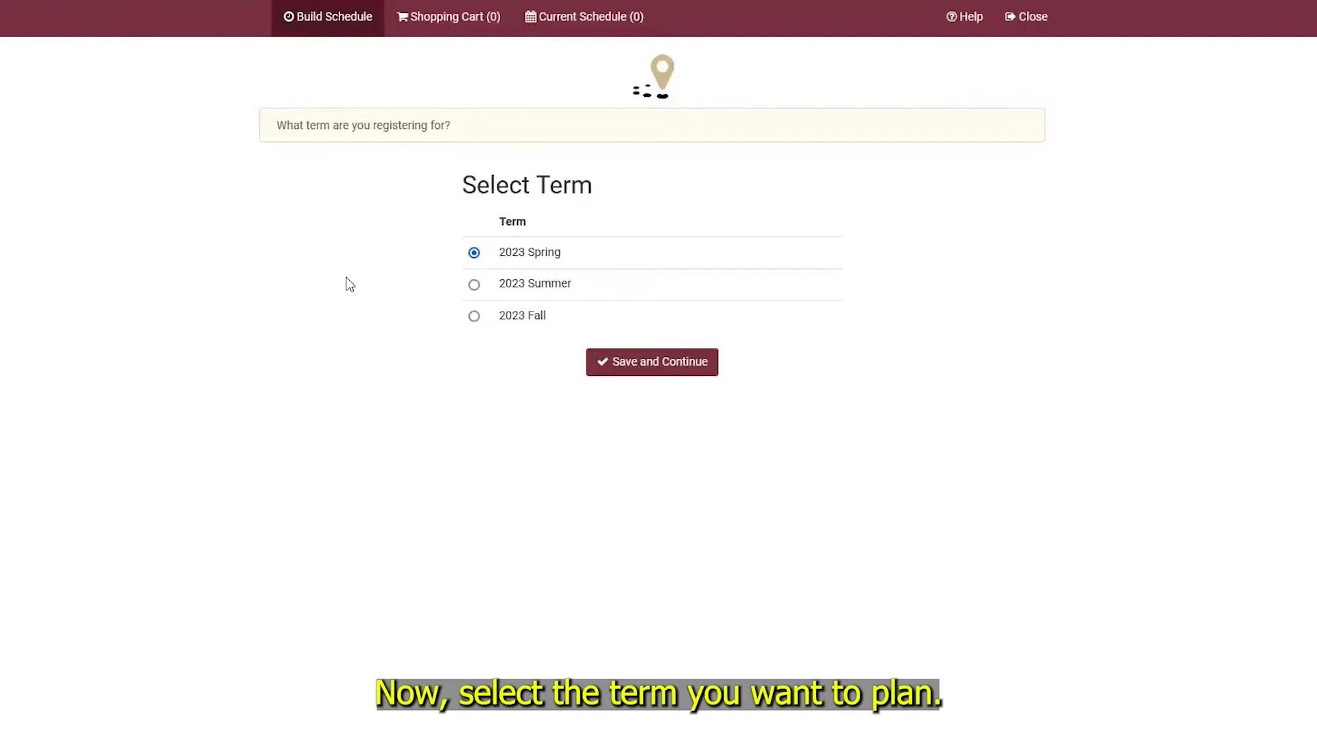
Pick 2023 Fall as the term to plan.
left_click(474, 316)
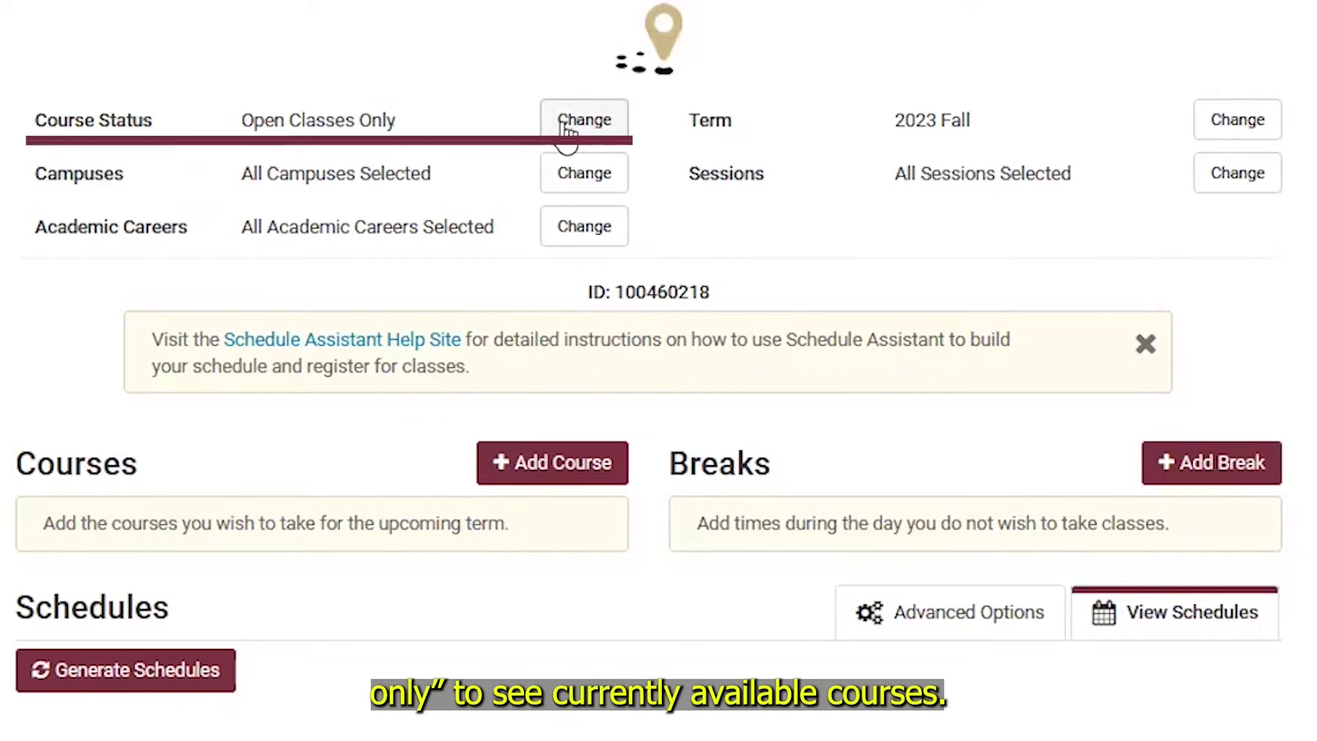
Restrict the campus filter to Tallahassee only.
left_click(573, 195)
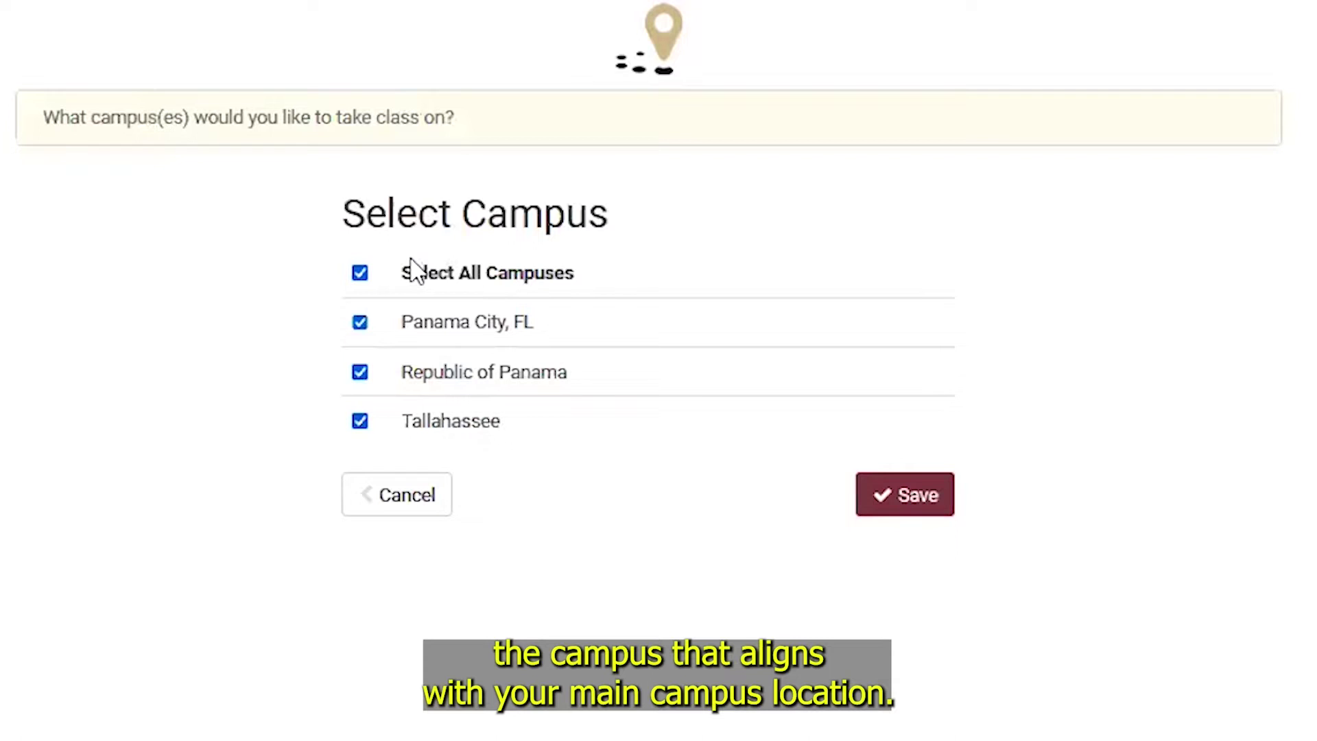
left_click(361, 274)
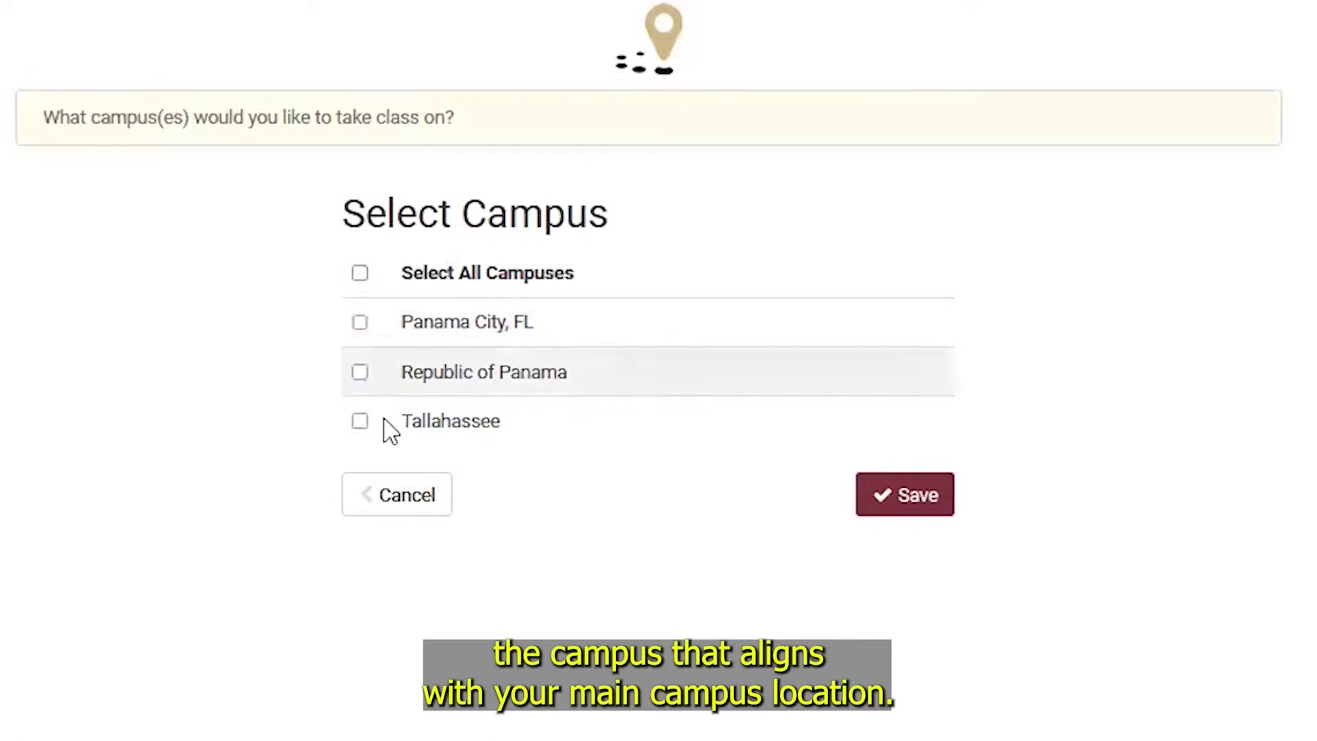
left_click(361, 421)
left_click(904, 501)
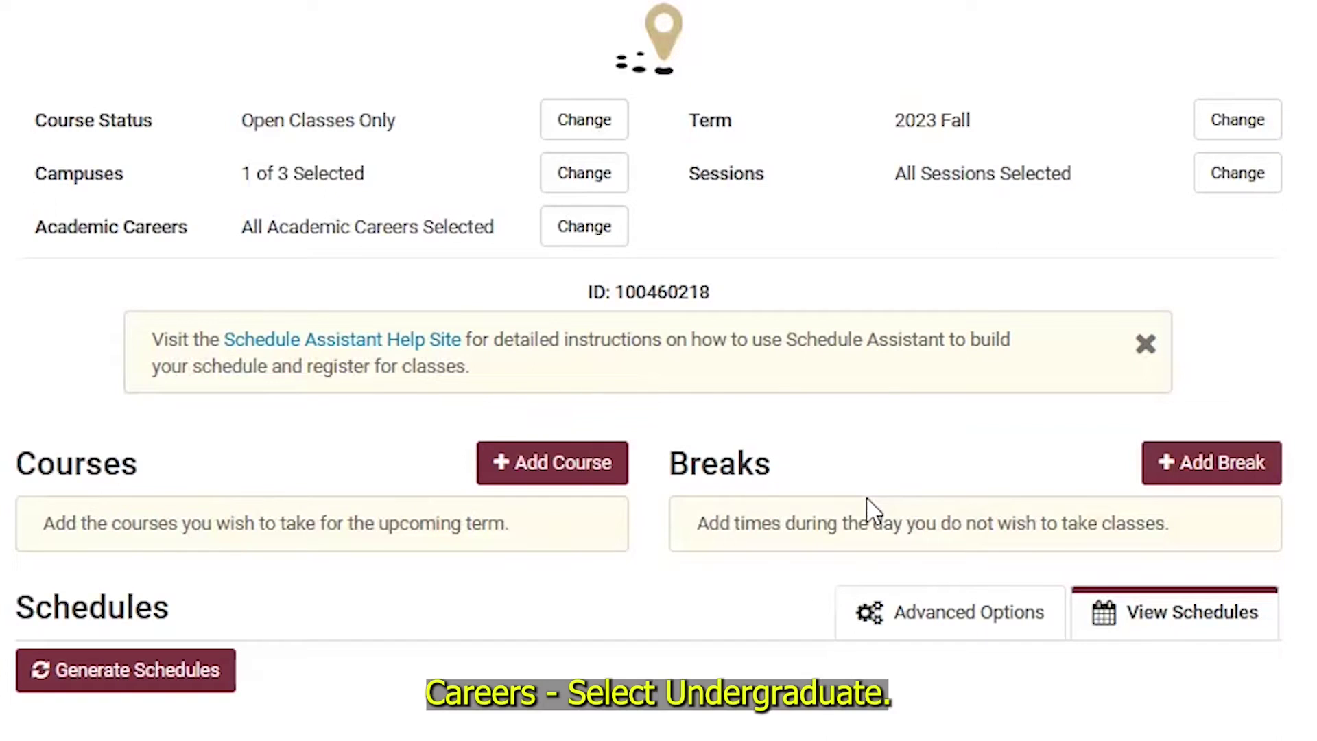
Limit academic careers to Undergraduate and narrow sessions to a single session.
left_click(588, 231)
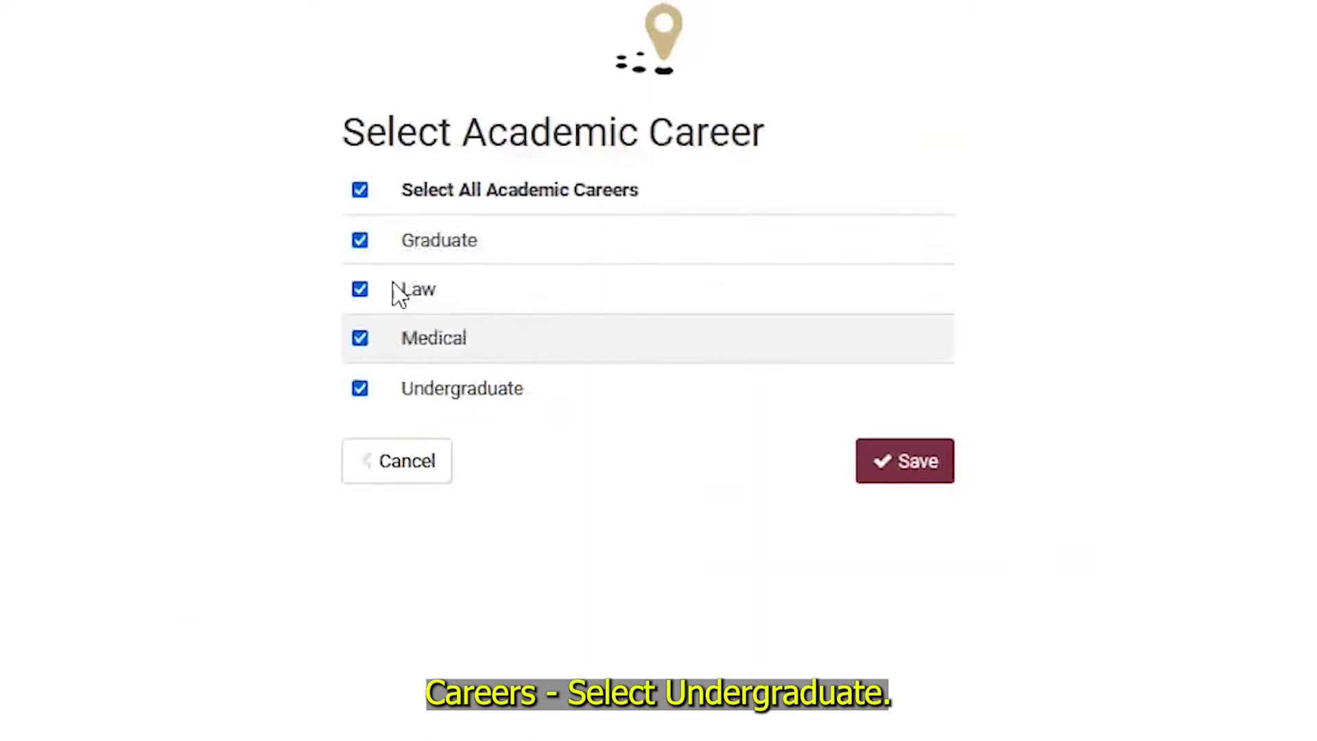
left_click(359, 190)
left_click(361, 388)
left_click(909, 461)
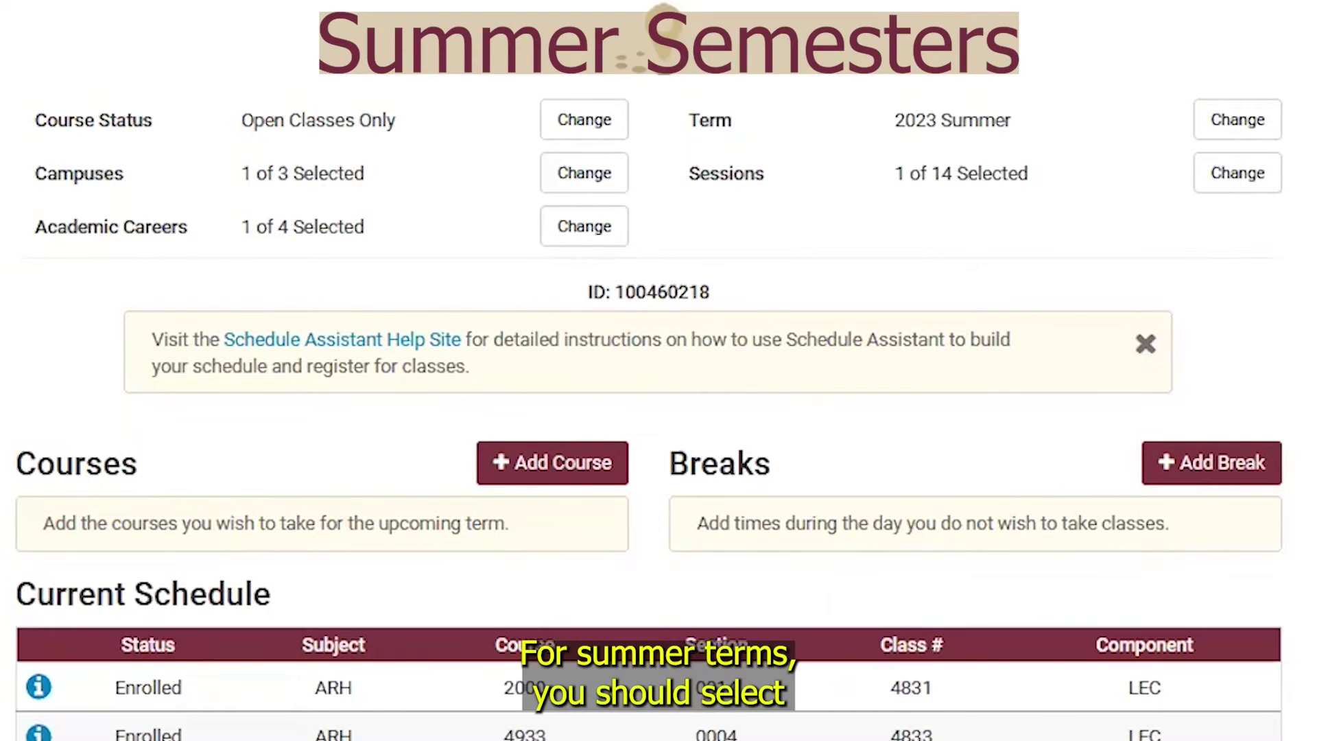
left_click(1229, 184)
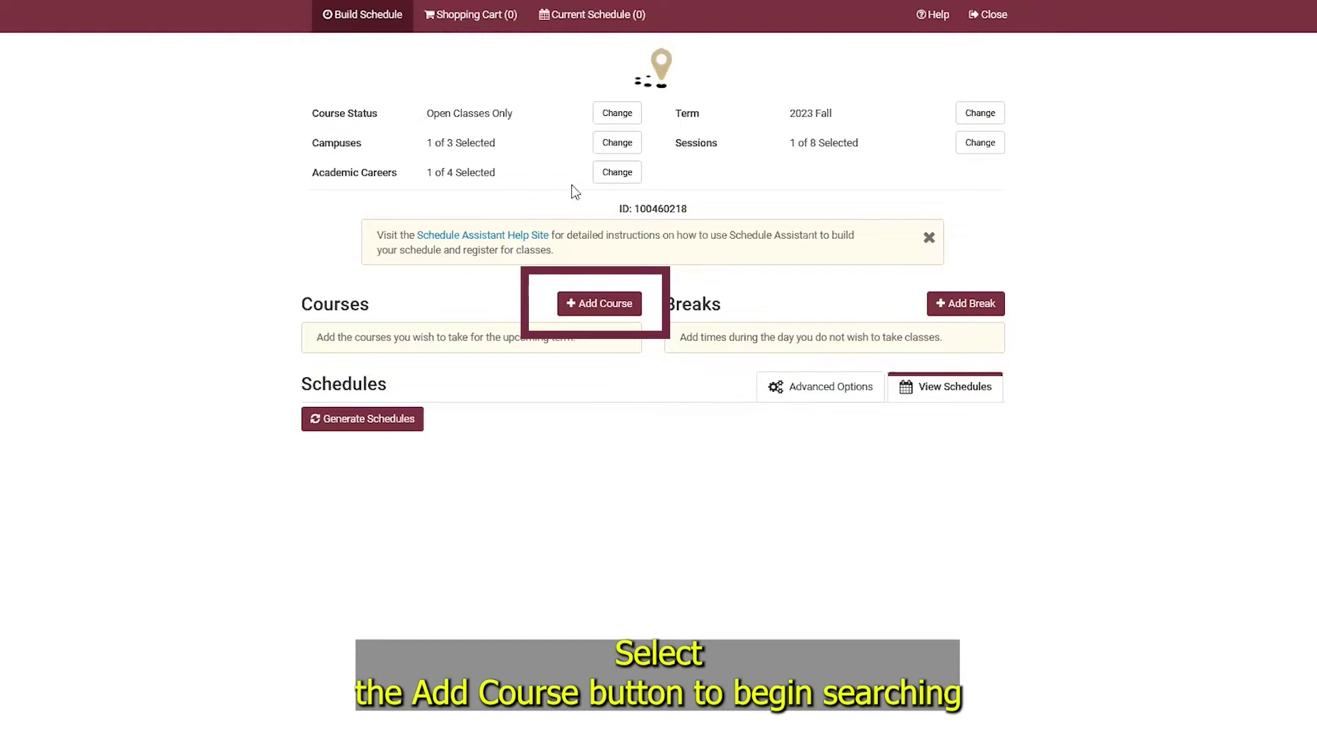
Add ENC 2135 Research, Genre, and Context from the ENC - English Composition subject.
left_click(580, 302)
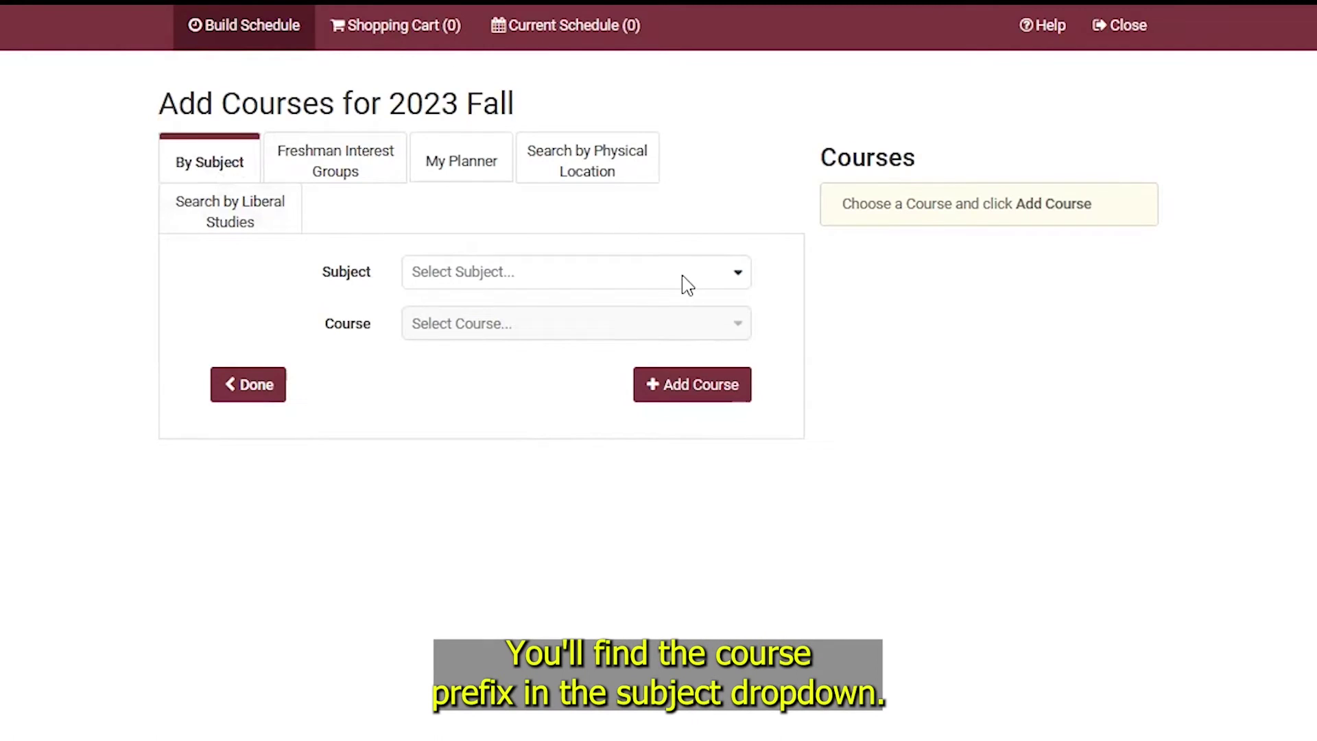
left_click(684, 277)
type("enc")
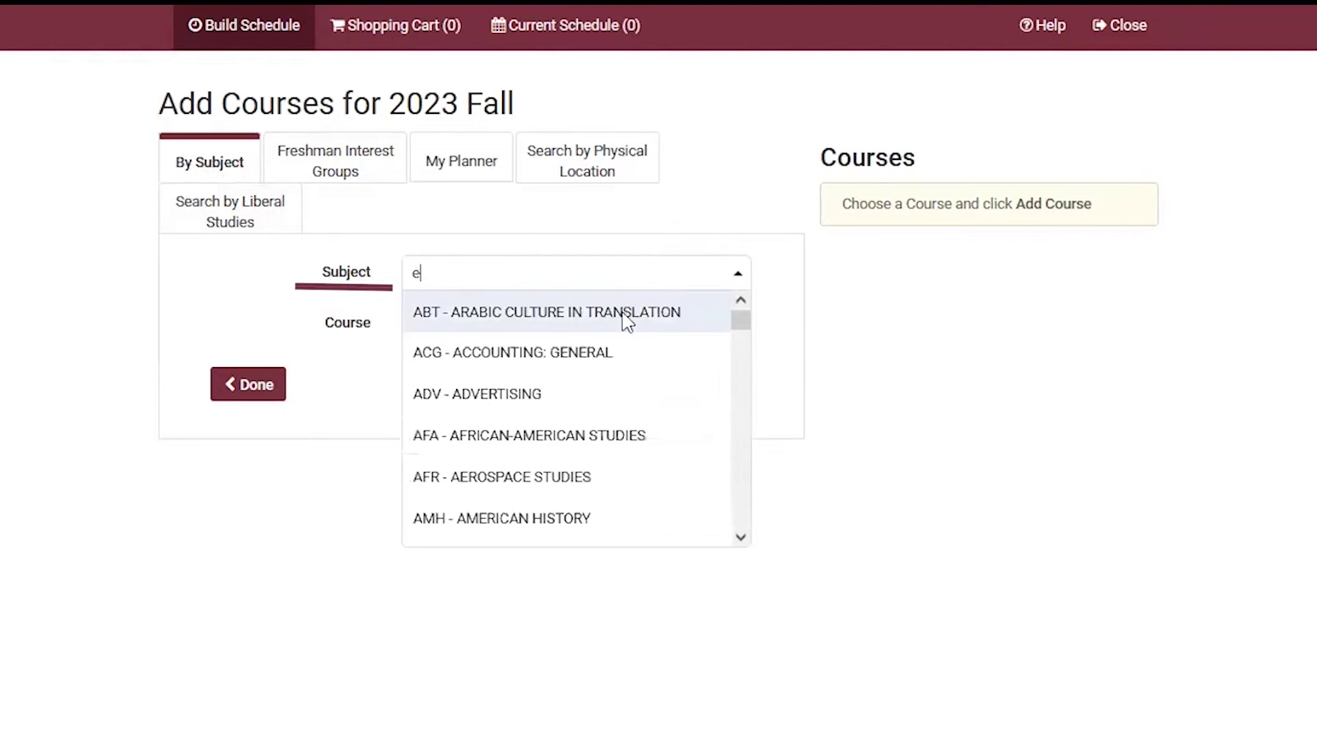
left_click(598, 435)
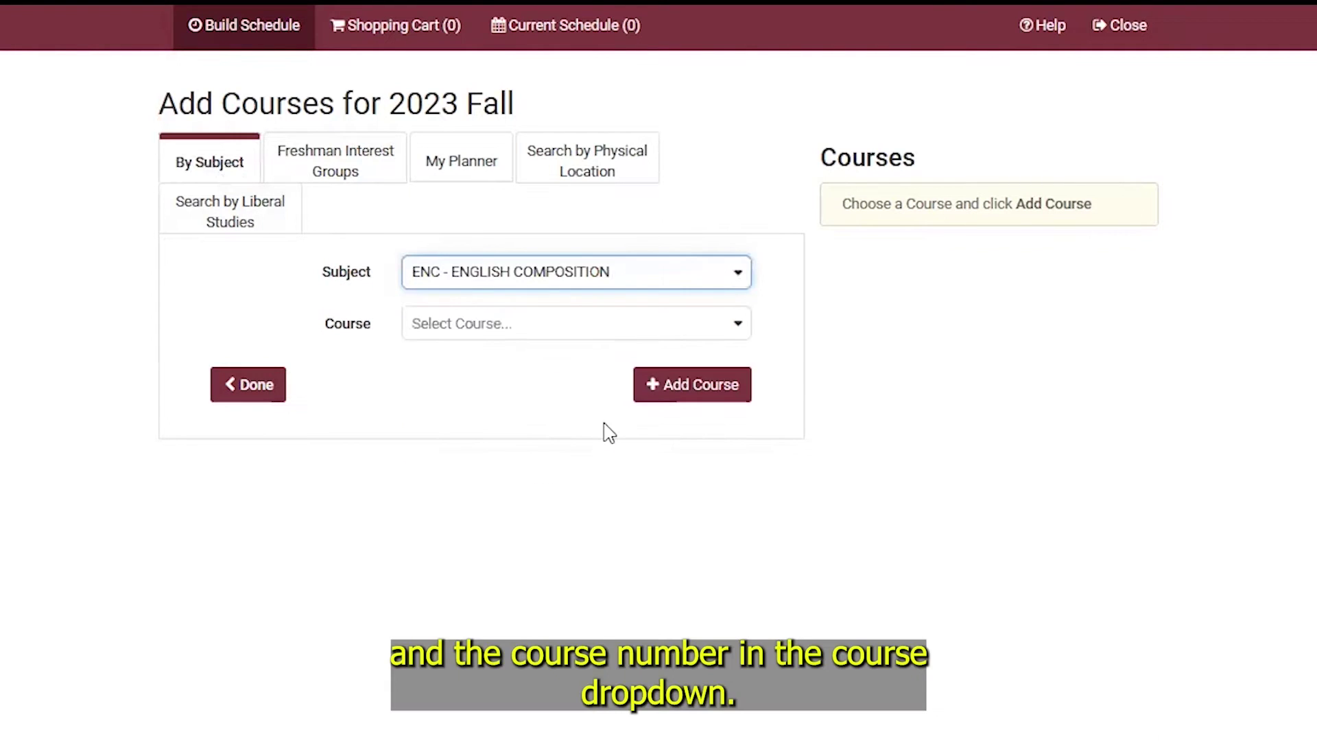
left_click(683, 330)
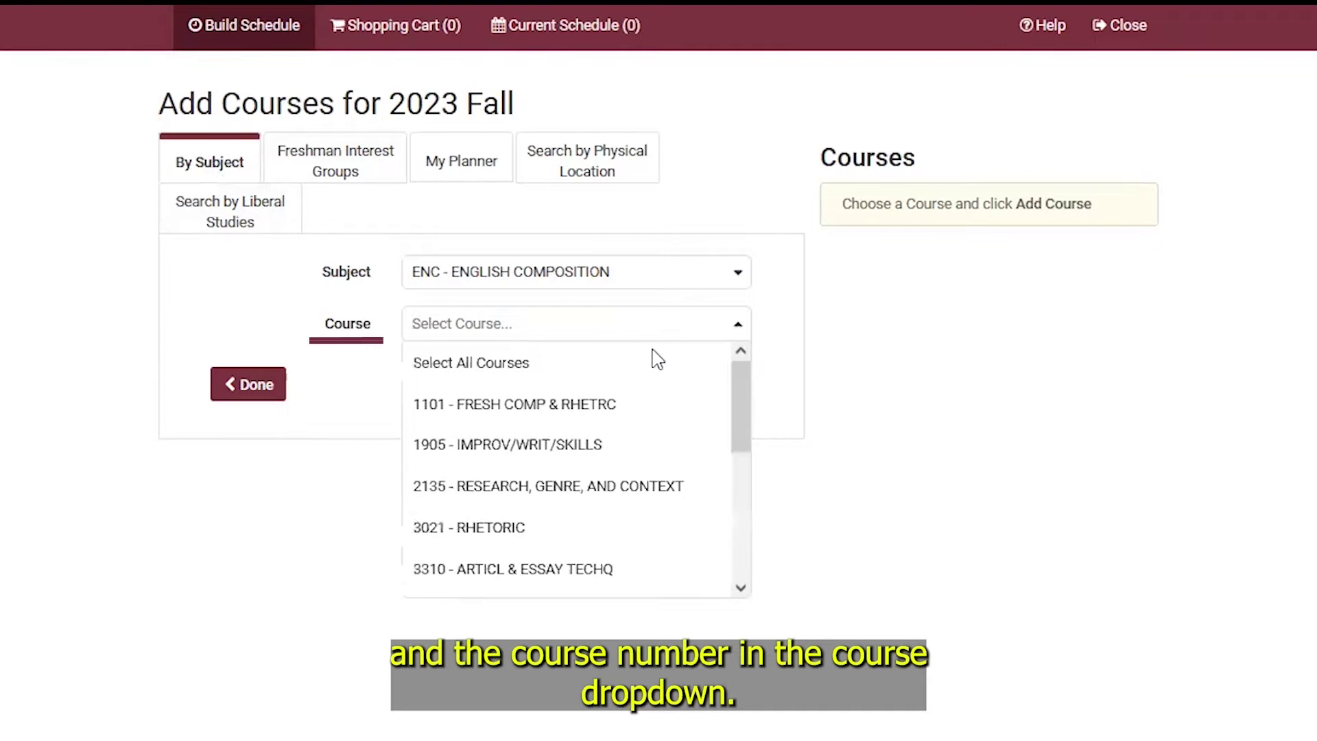
left_click(558, 484)
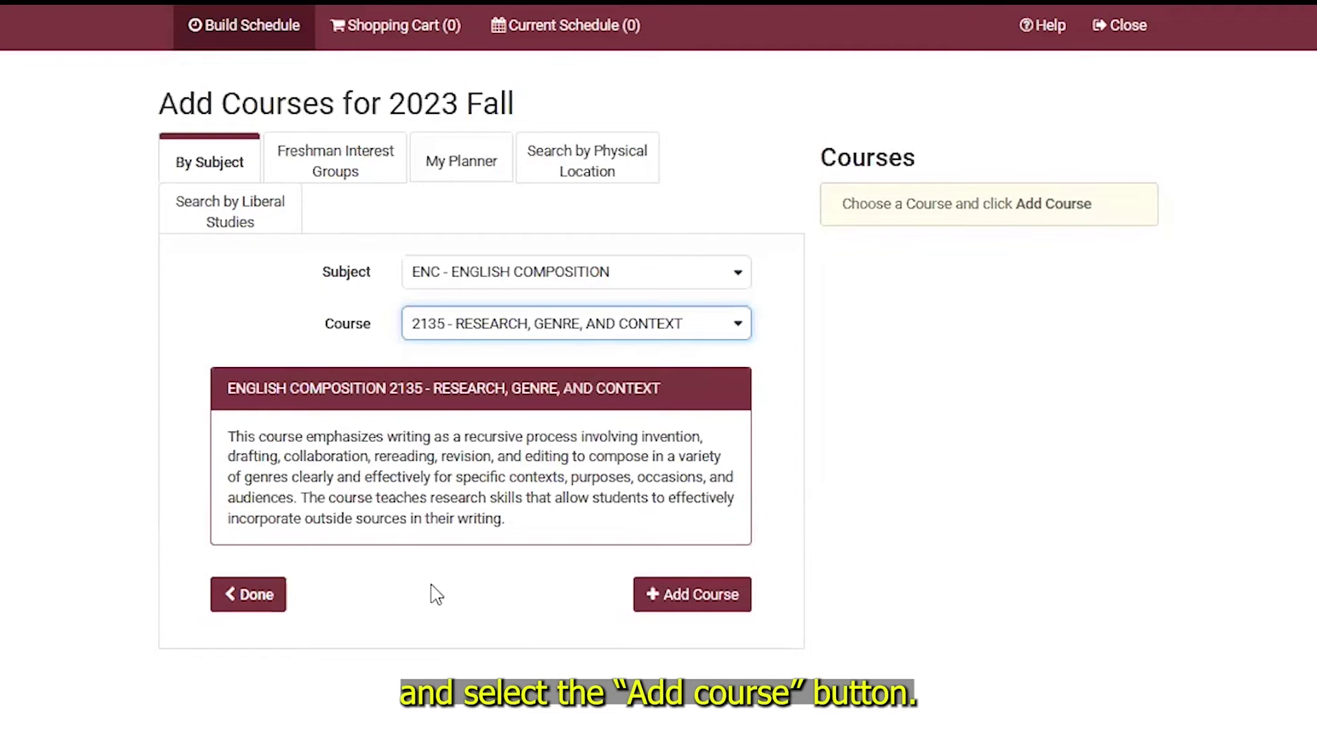
left_click(683, 604)
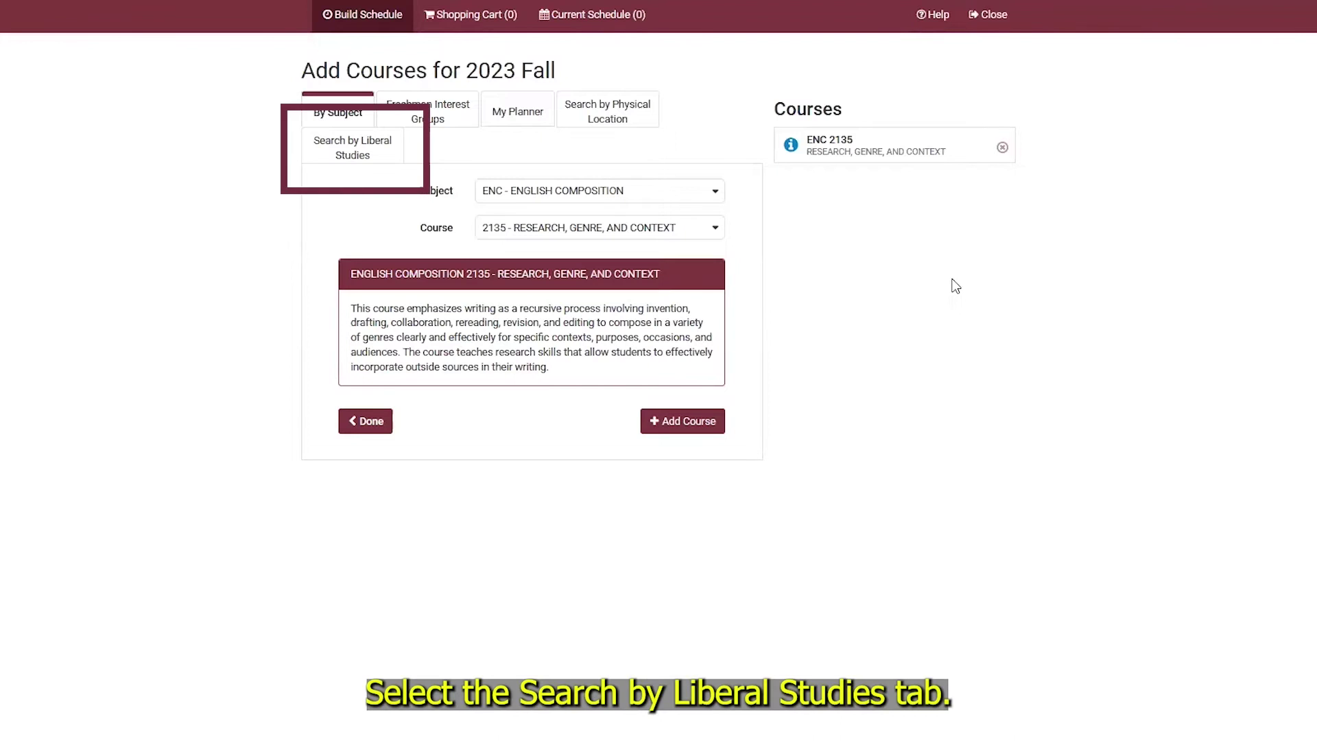
Filter liberal studies courses by General Education Area – History and Diversity (Fall 2022 onward).
left_click(390, 153)
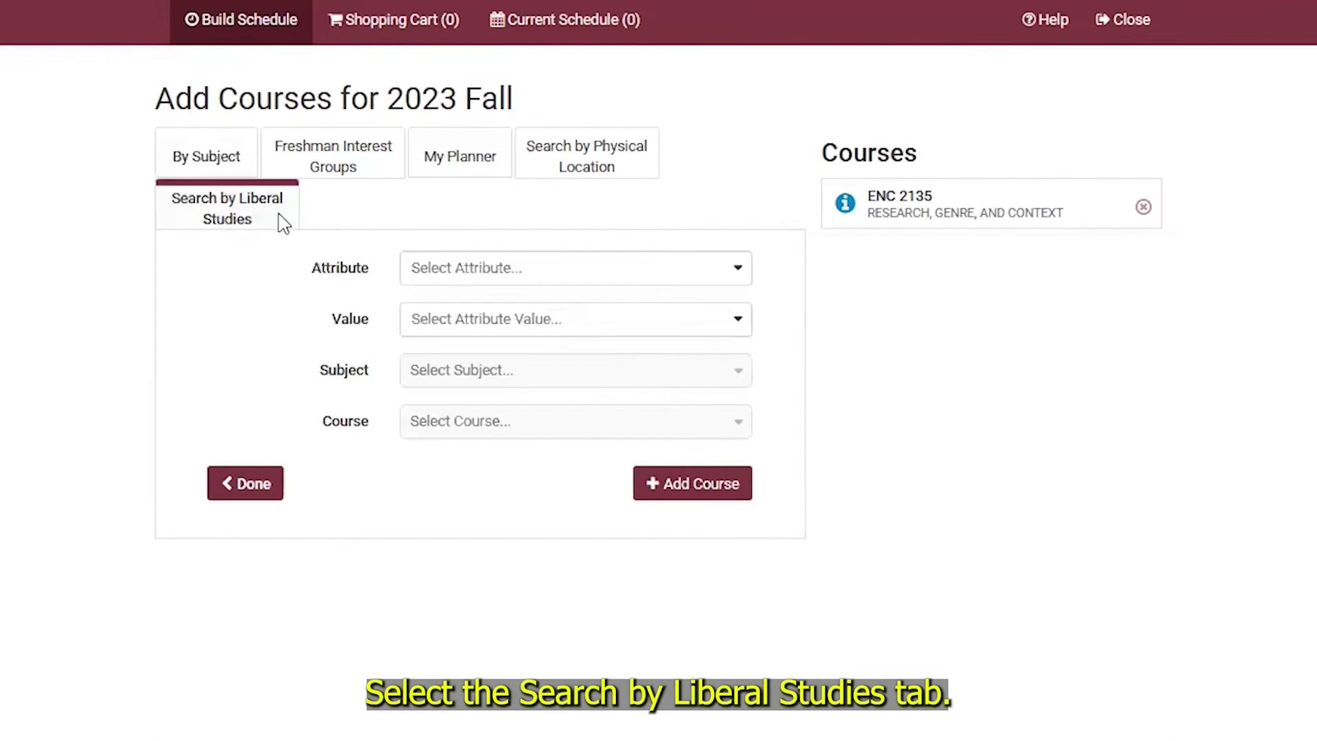
left_click(669, 282)
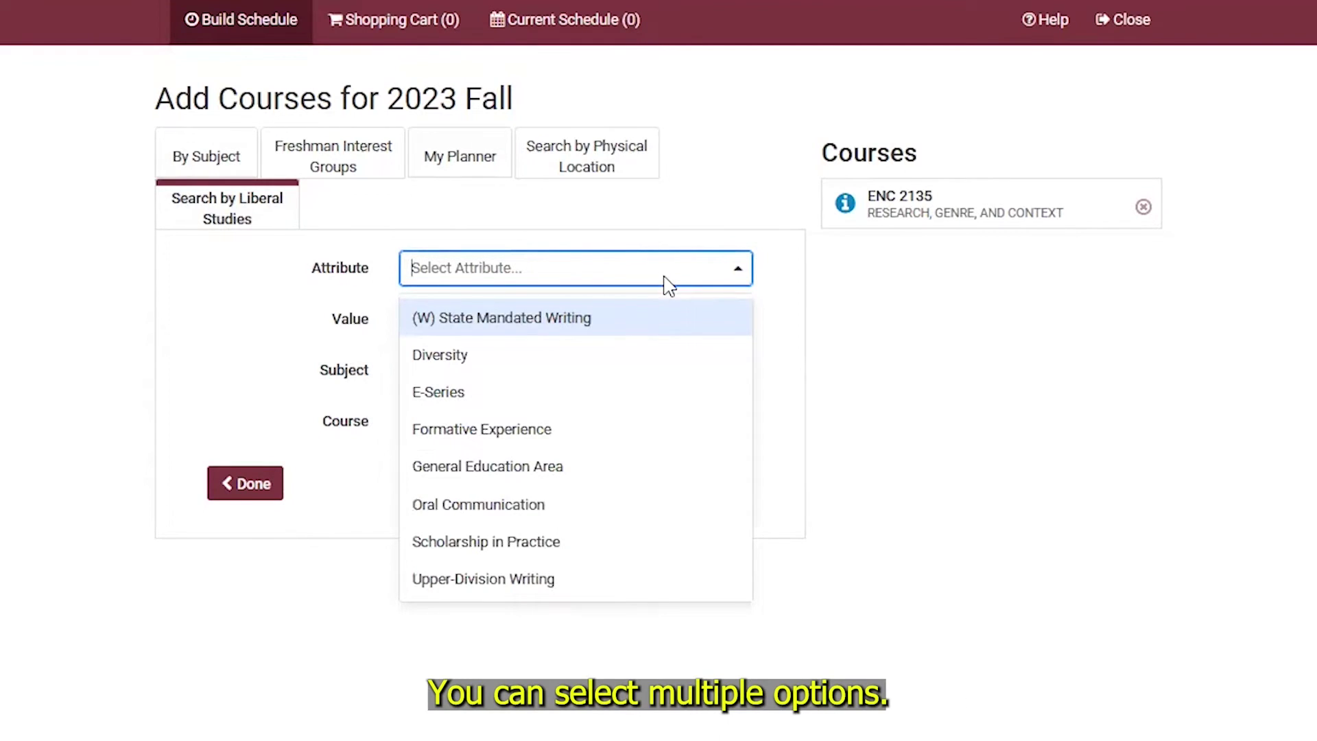
left_click(583, 467)
left_click(505, 355)
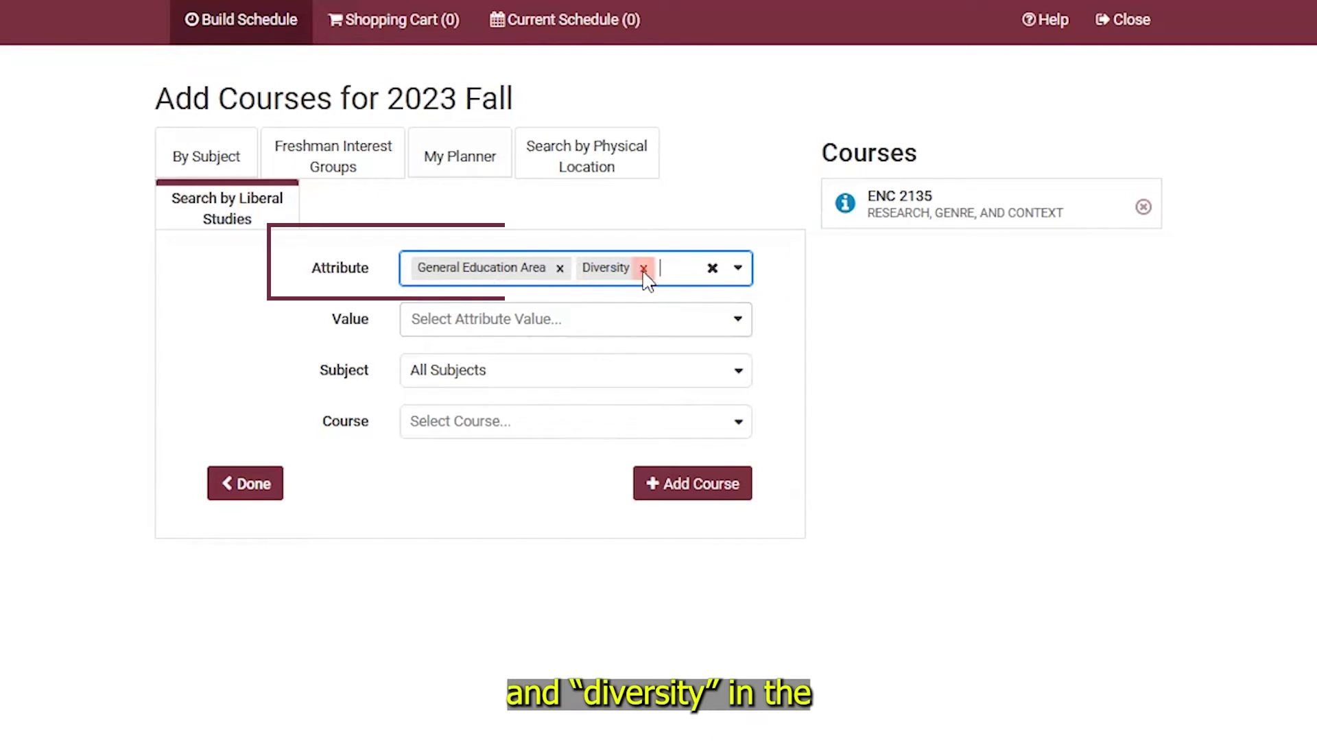
left_click(622, 321)
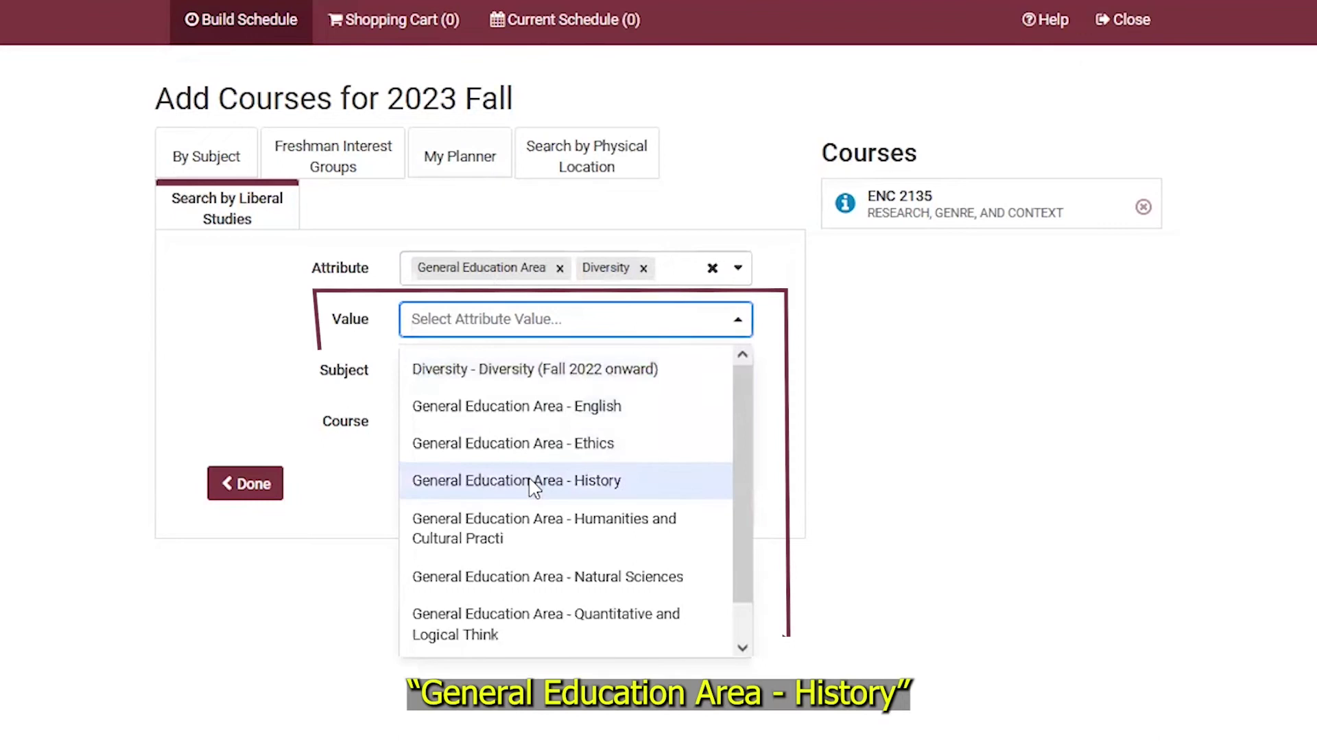
left_click(533, 482)
left_click(631, 328)
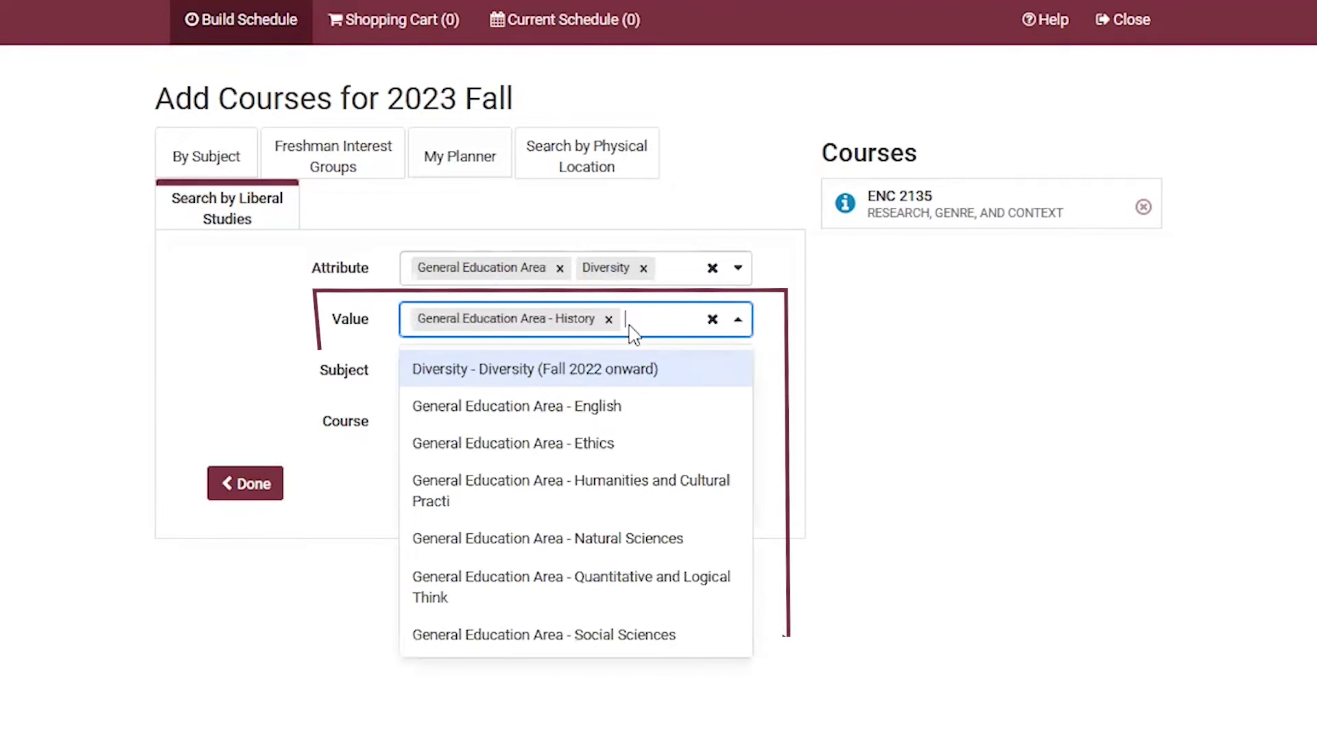
left_click(590, 377)
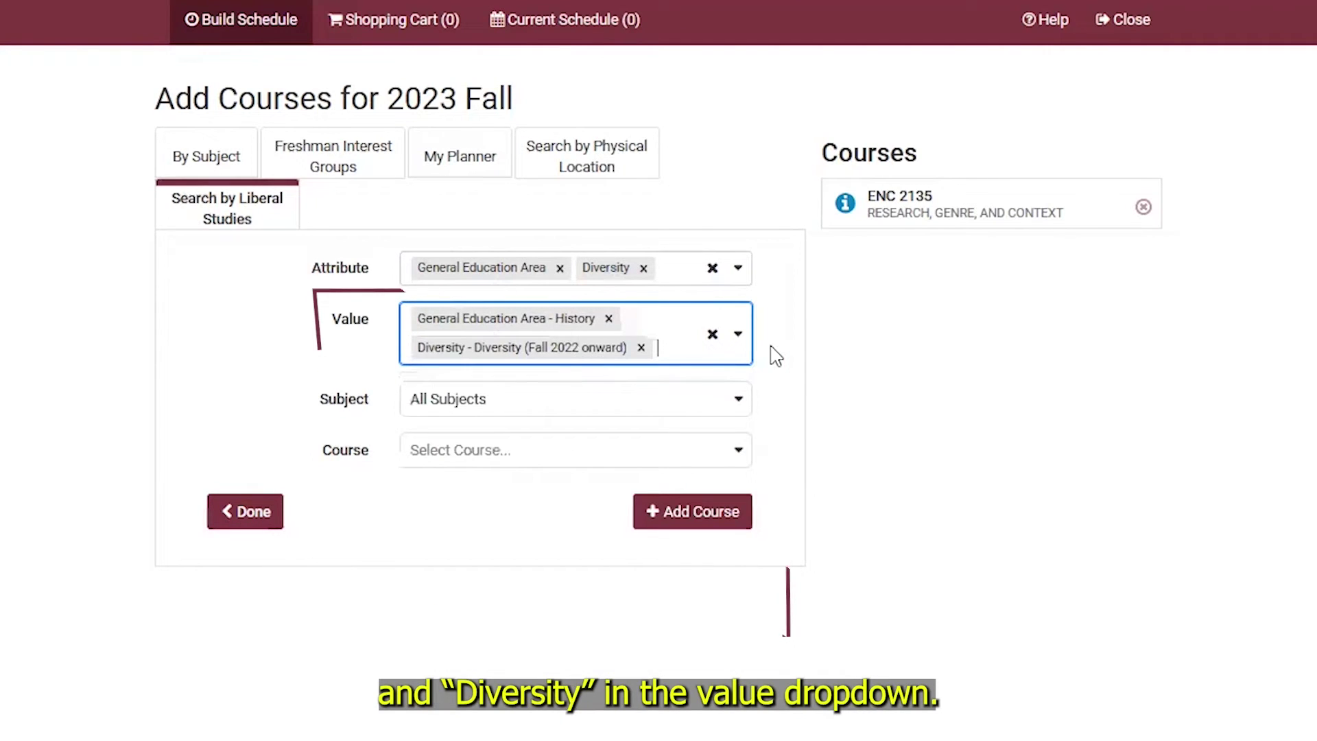
List the matching courses and choose REL 2121 Religion in the U.S.
left_click(657, 454)
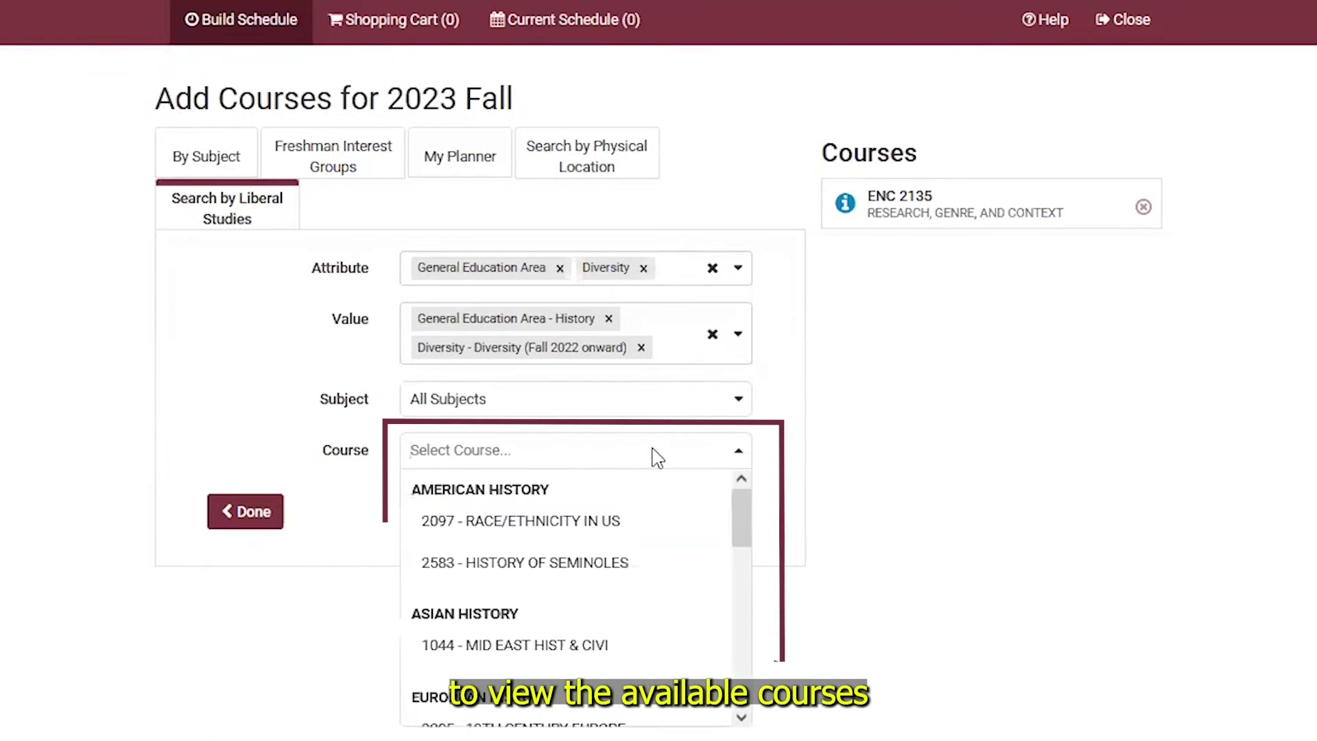
scroll(598, 559, "down", 4)
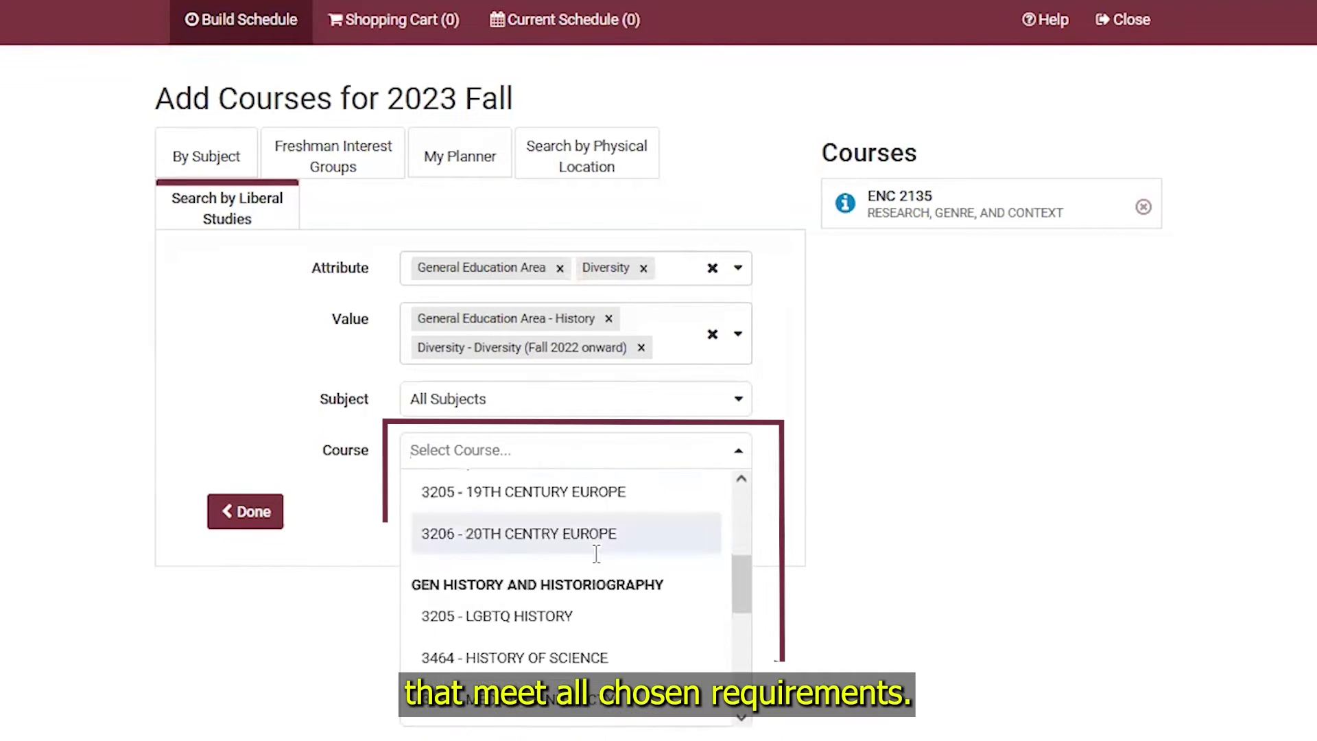
scroll(598, 561, "down", 5)
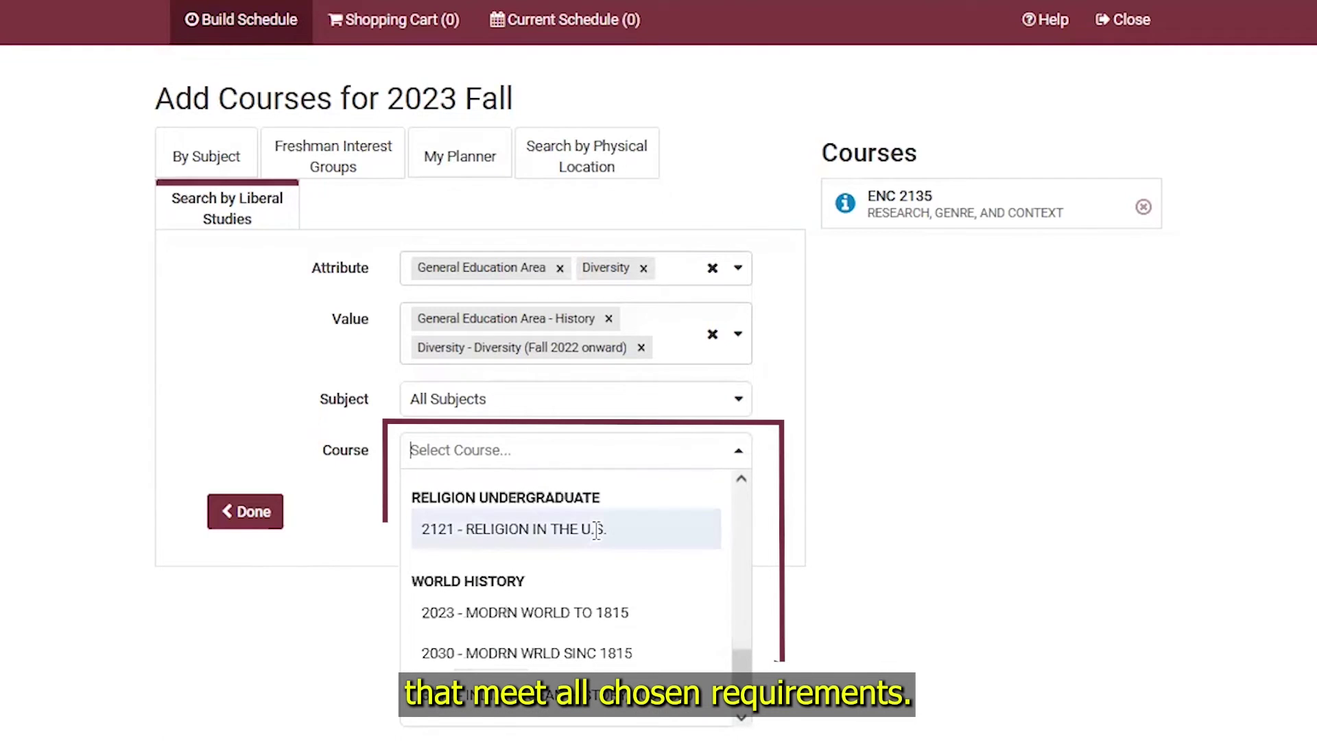
left_click(597, 529)
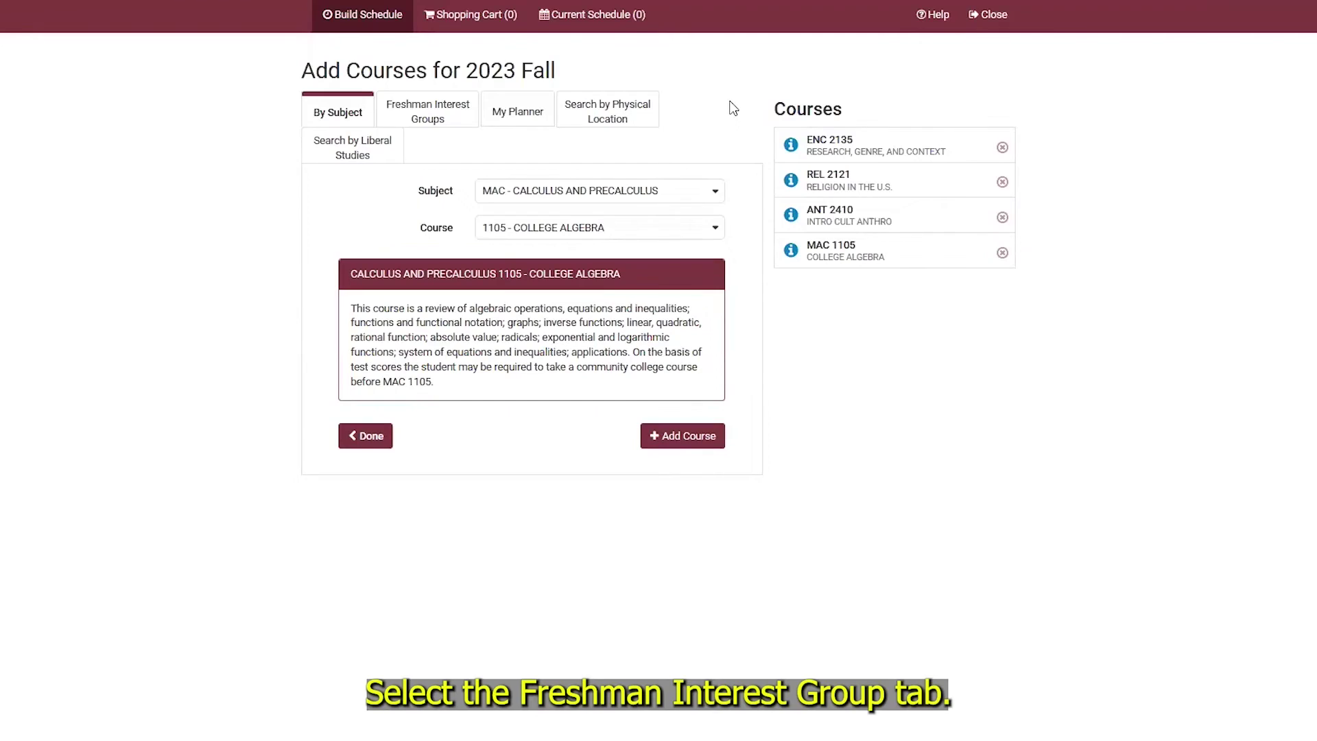
Add the 02-Communication freshman interest group's courses from the Freshman Interest Groups list.
left_click(435, 116)
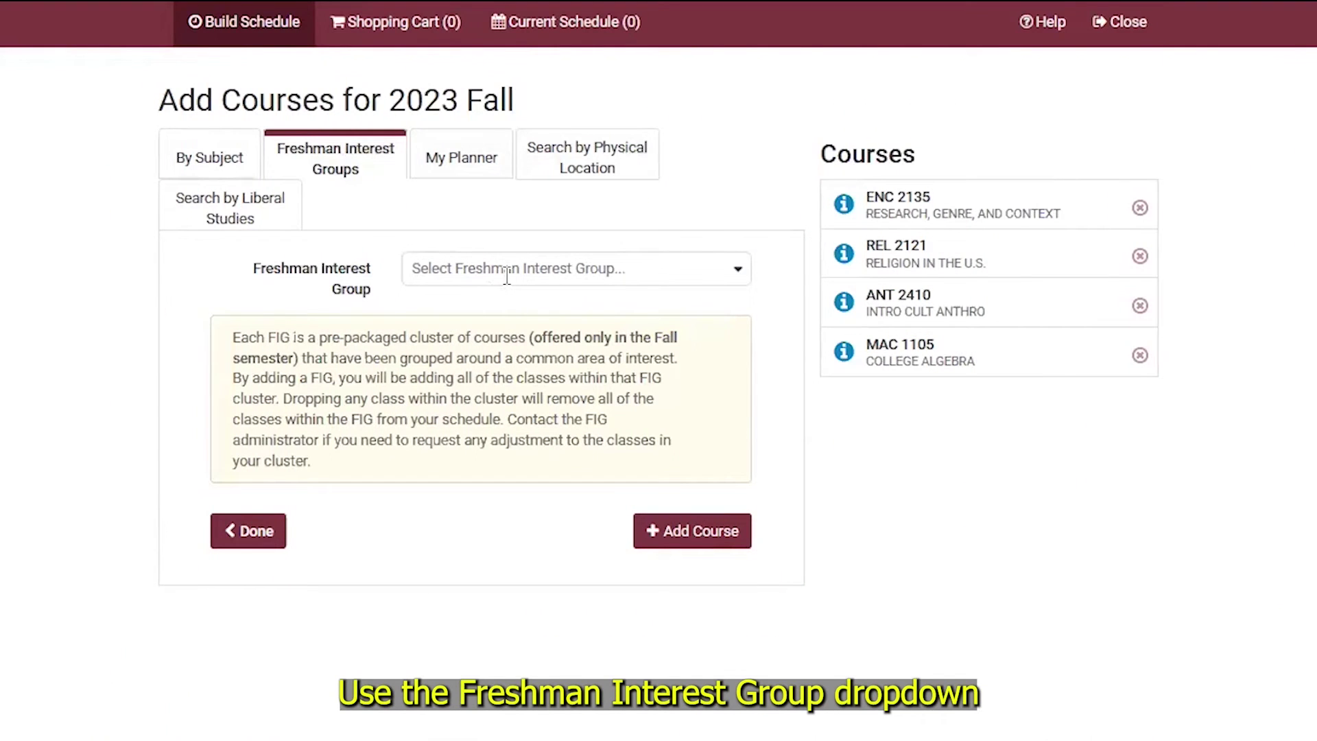
left_click(647, 274)
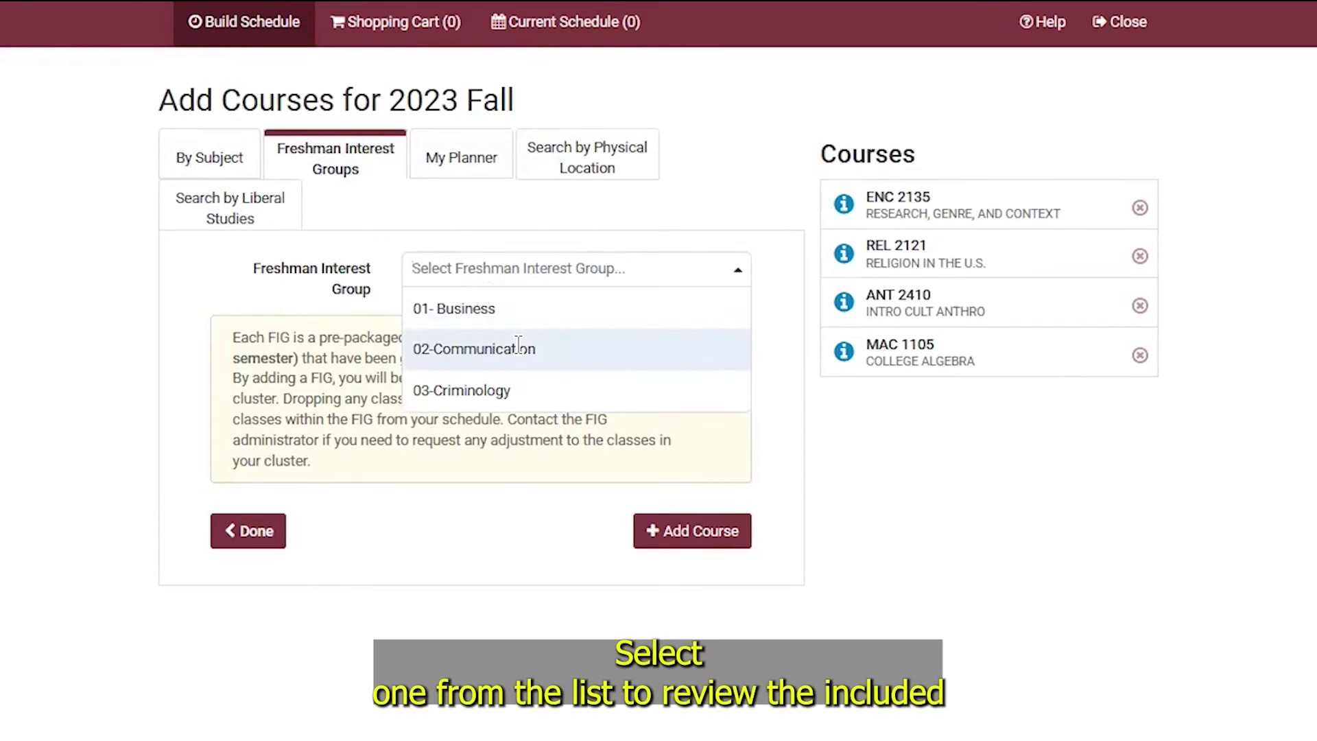
left_click(520, 348)
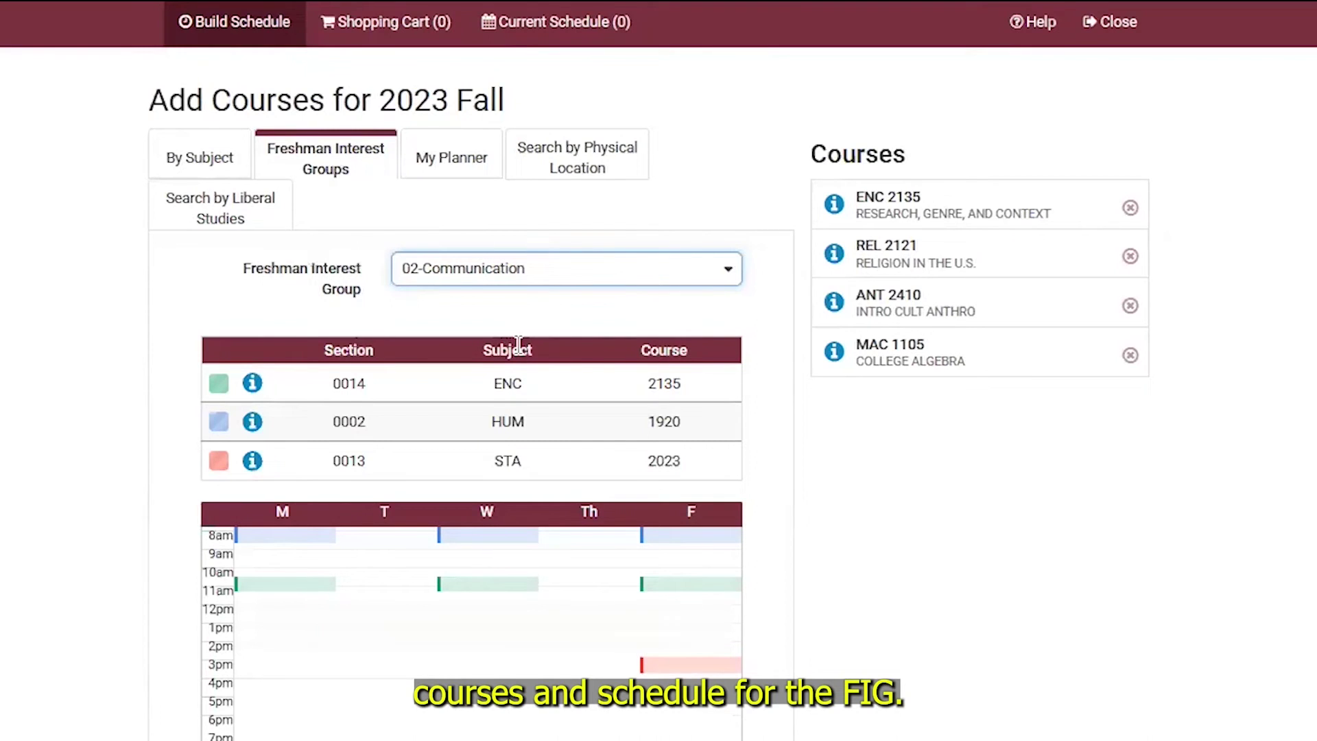
scroll(545, 594, "down", 1)
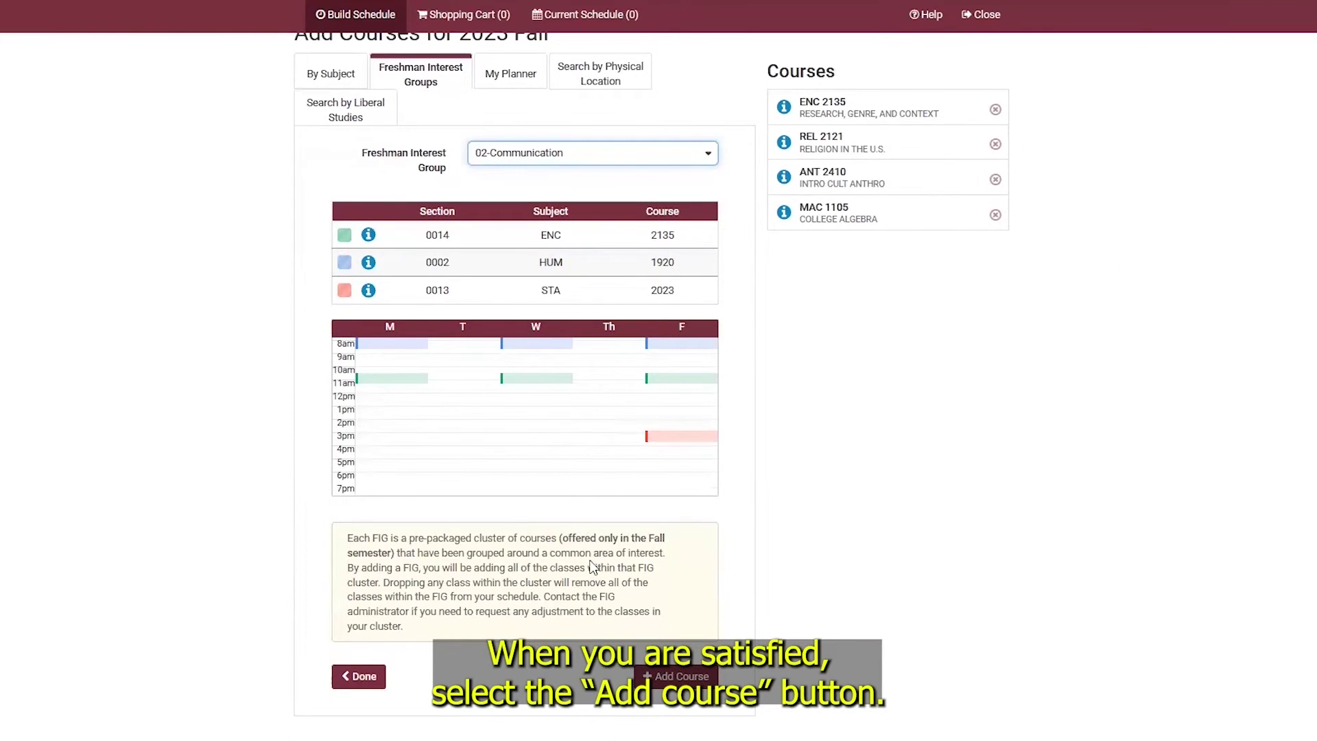
left_click(676, 681)
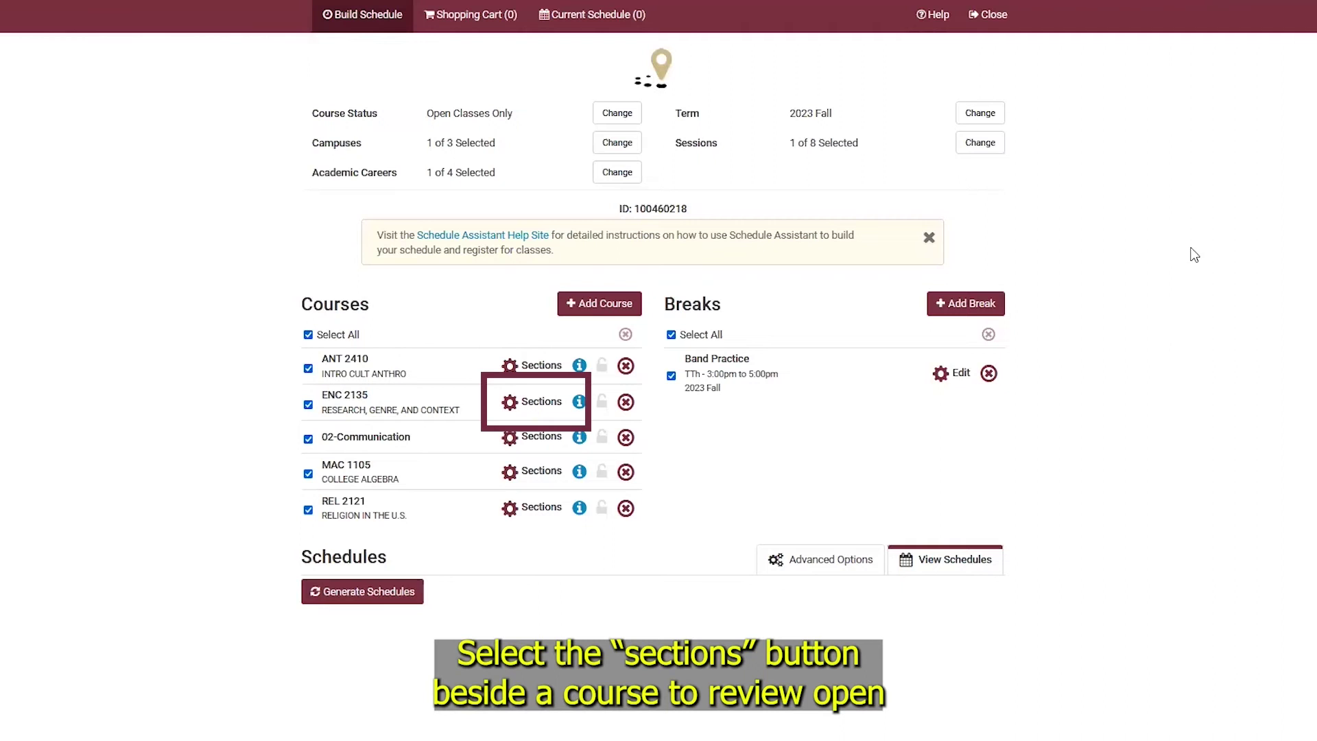
Exclude an ENC 2135 section and save, then review and save REL 2121's sections.
left_click(546, 409)
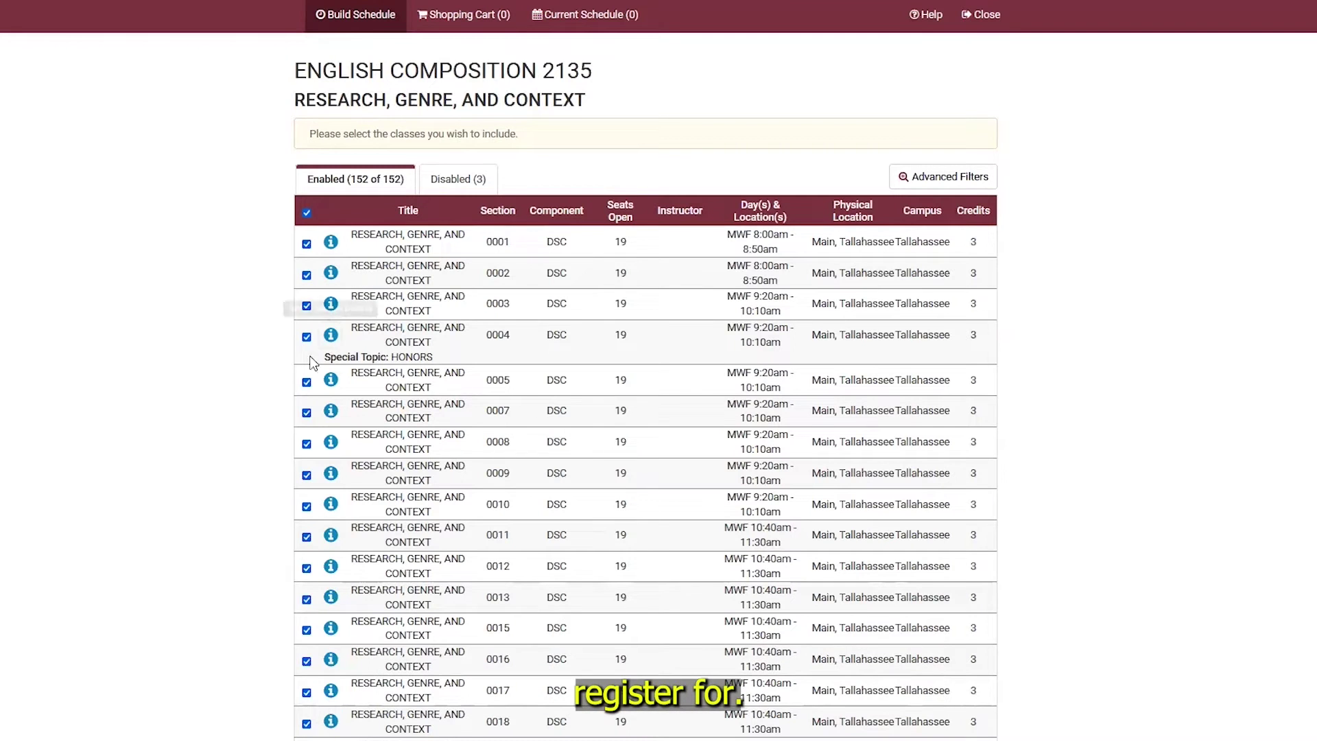
scroll(315, 426, "down", 10)
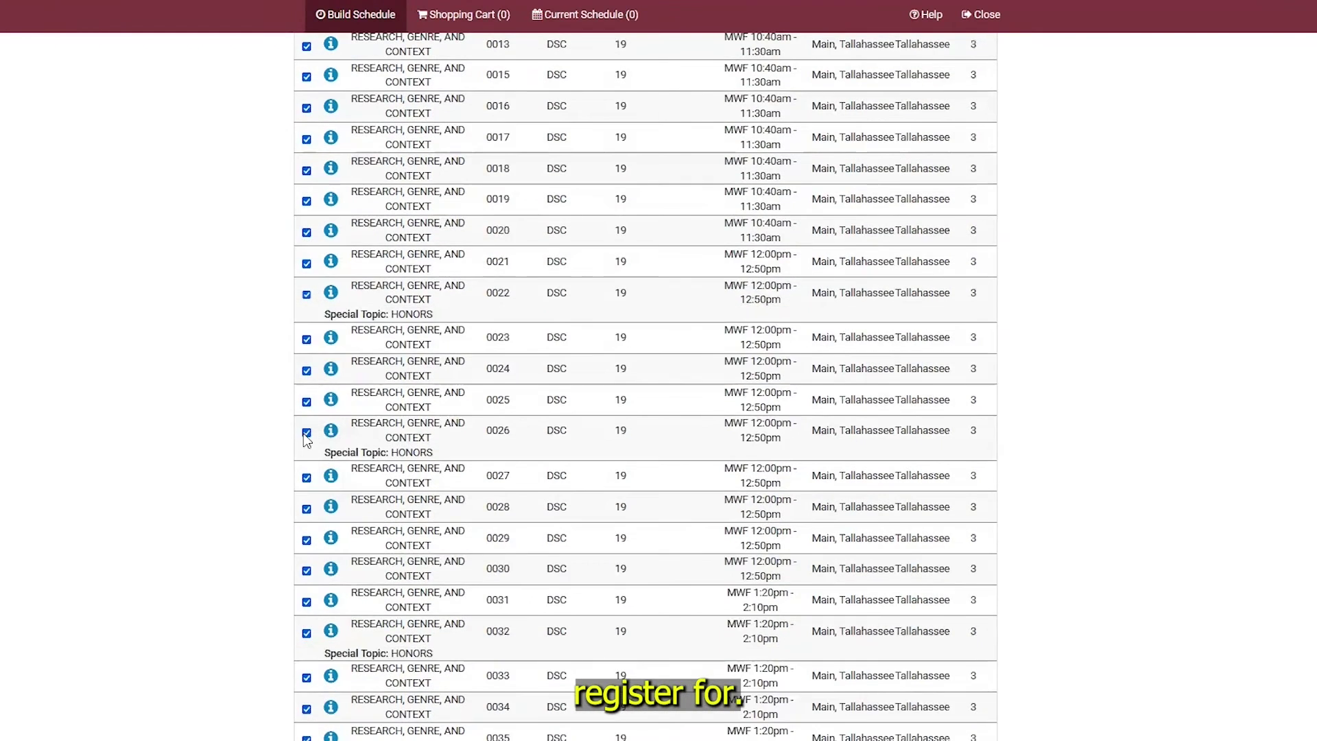
left_click(307, 438)
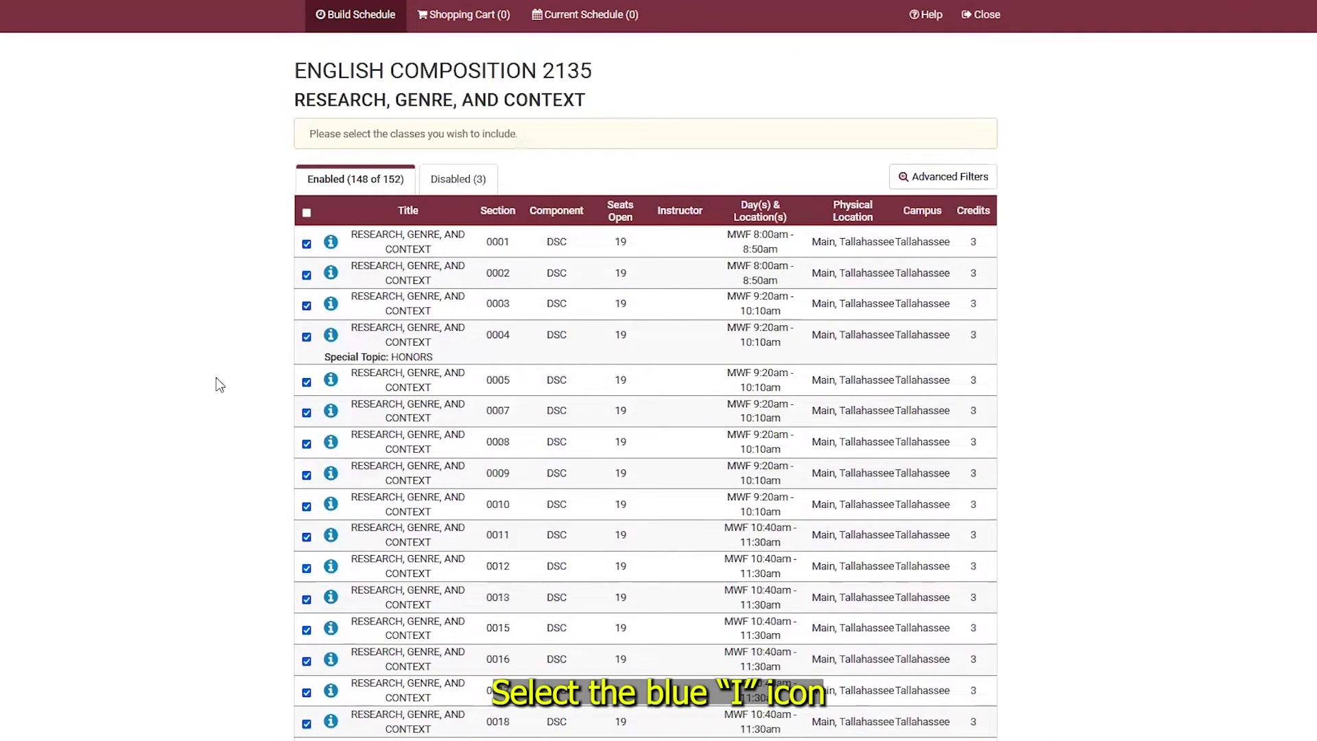
left_click(331, 241)
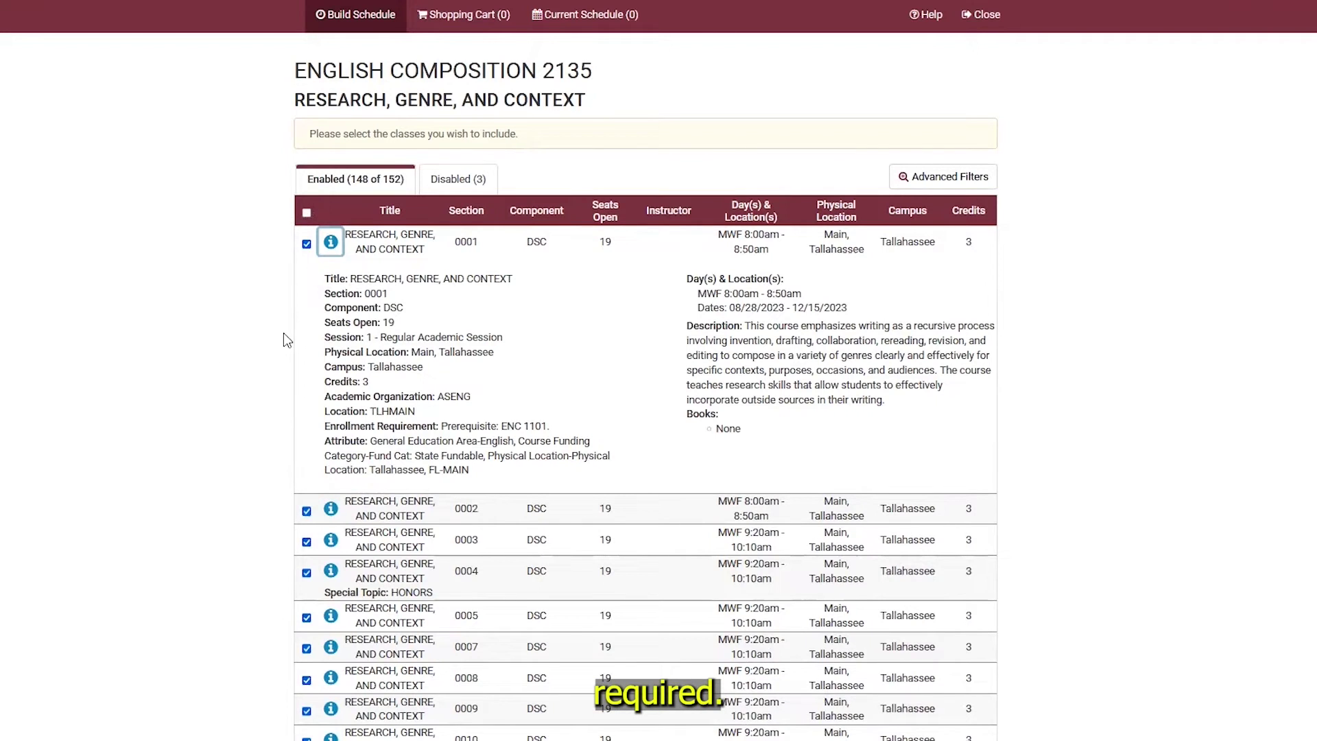
left_click(330, 242)
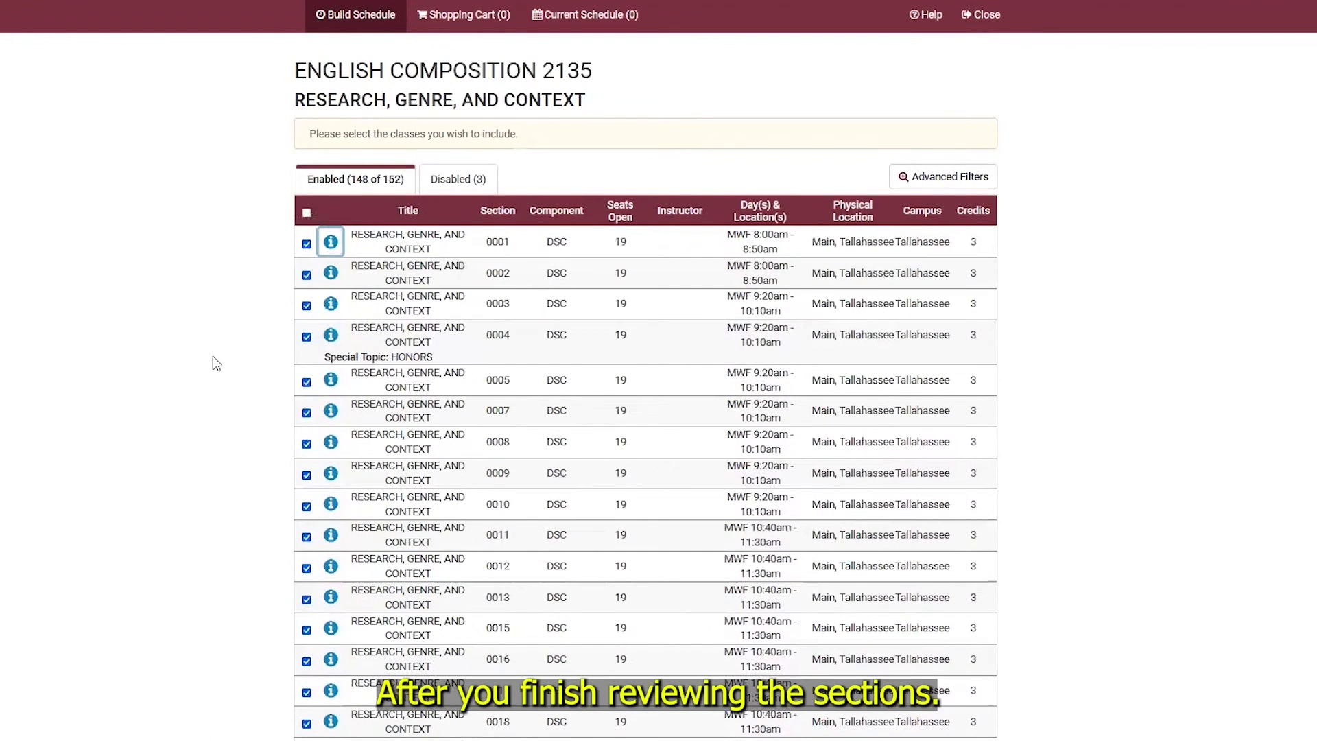
scroll(281, 404, "down", 6)
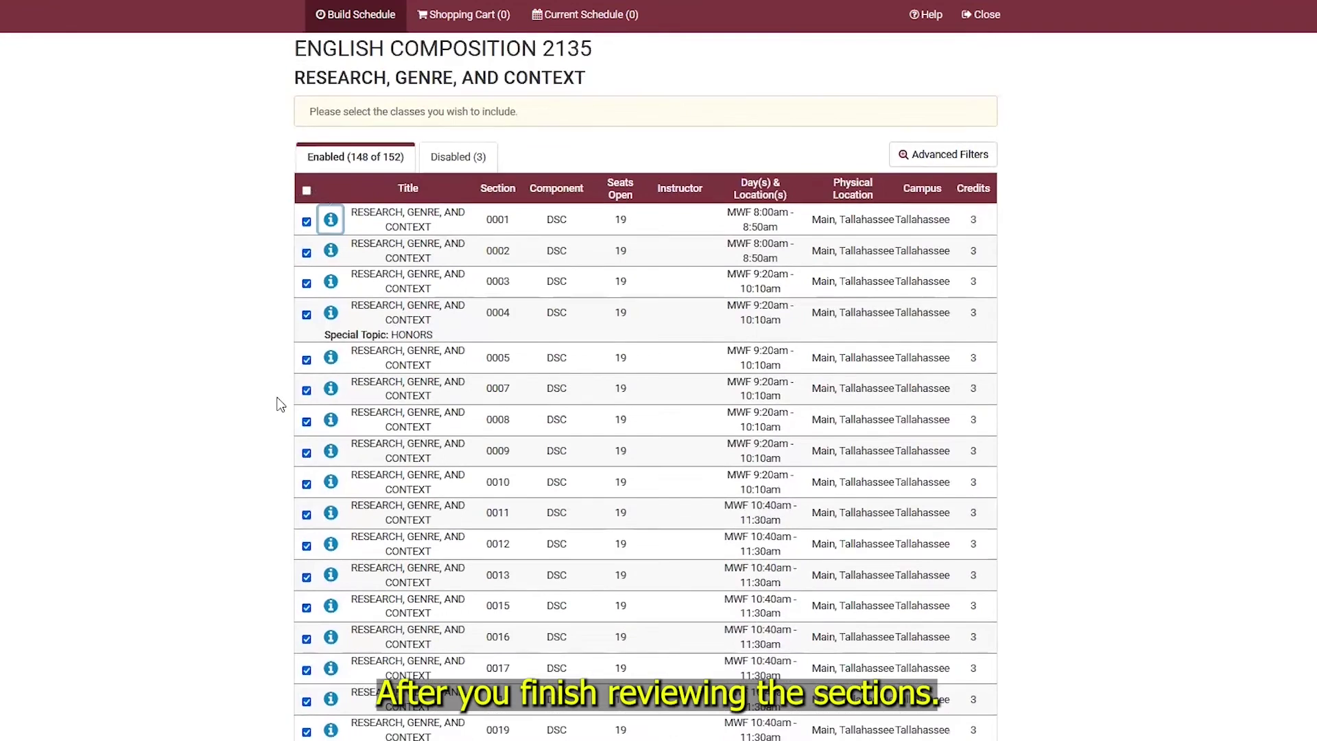
scroll(279, 402, "down", 20)
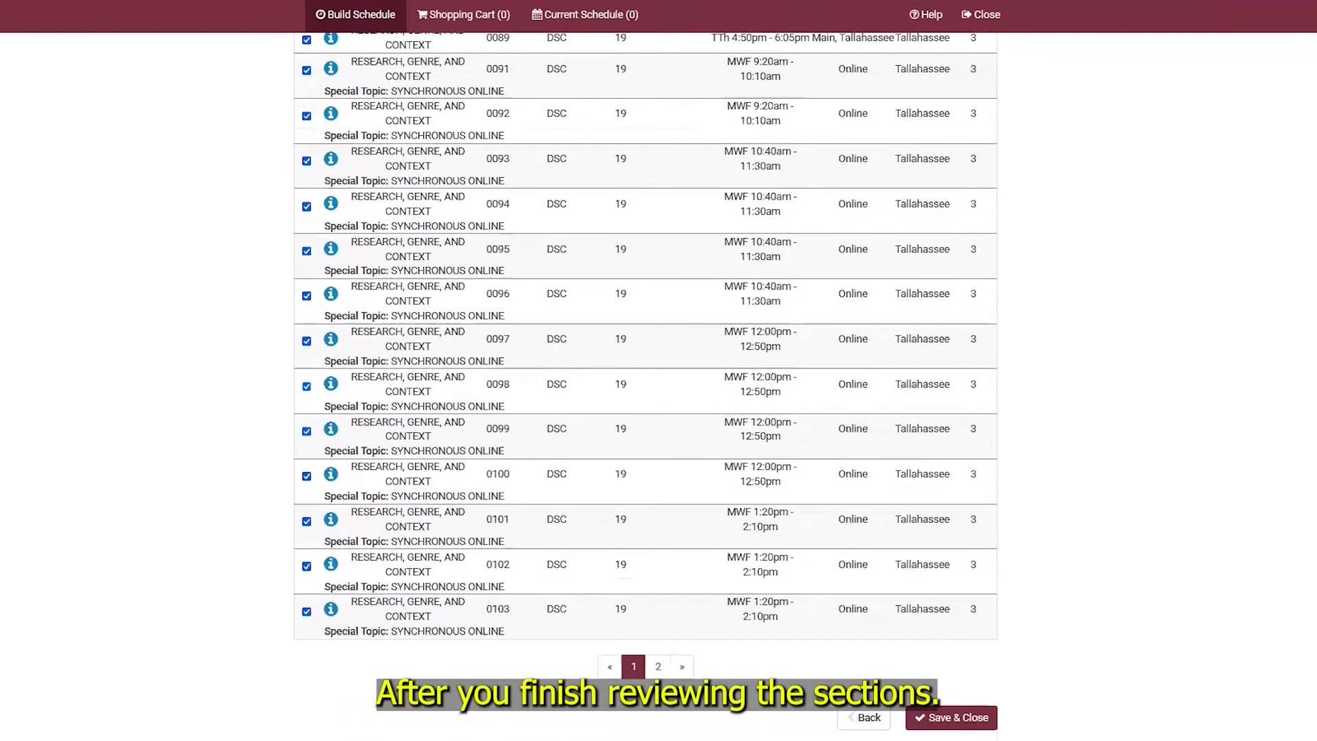
left_click(983, 719)
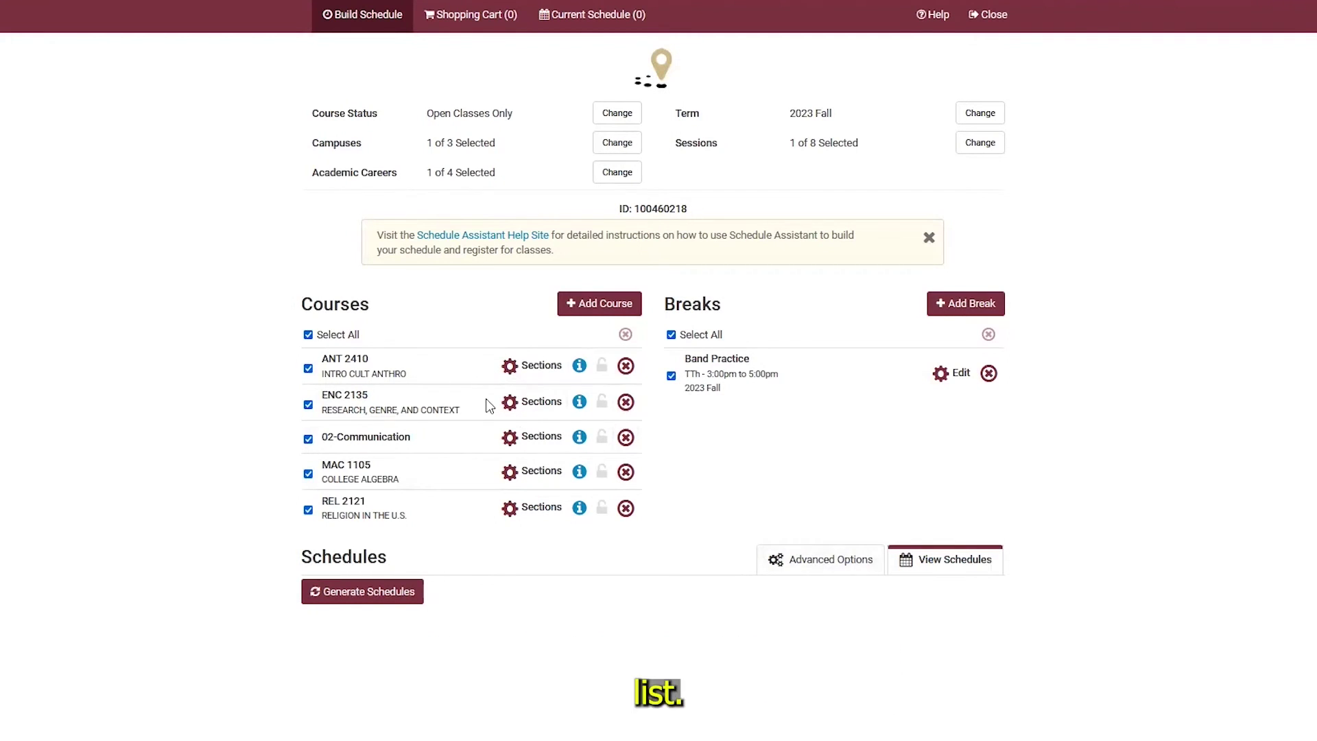
left_click(546, 509)
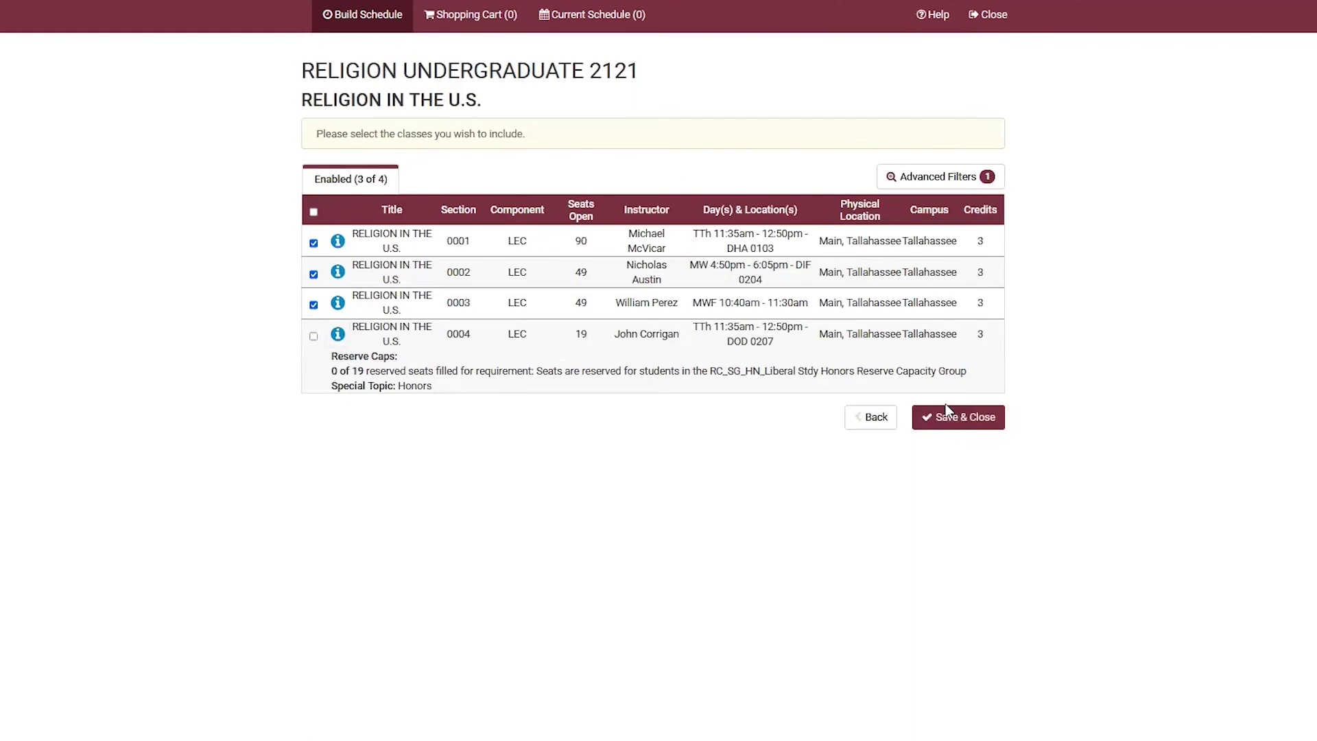
left_click(957, 417)
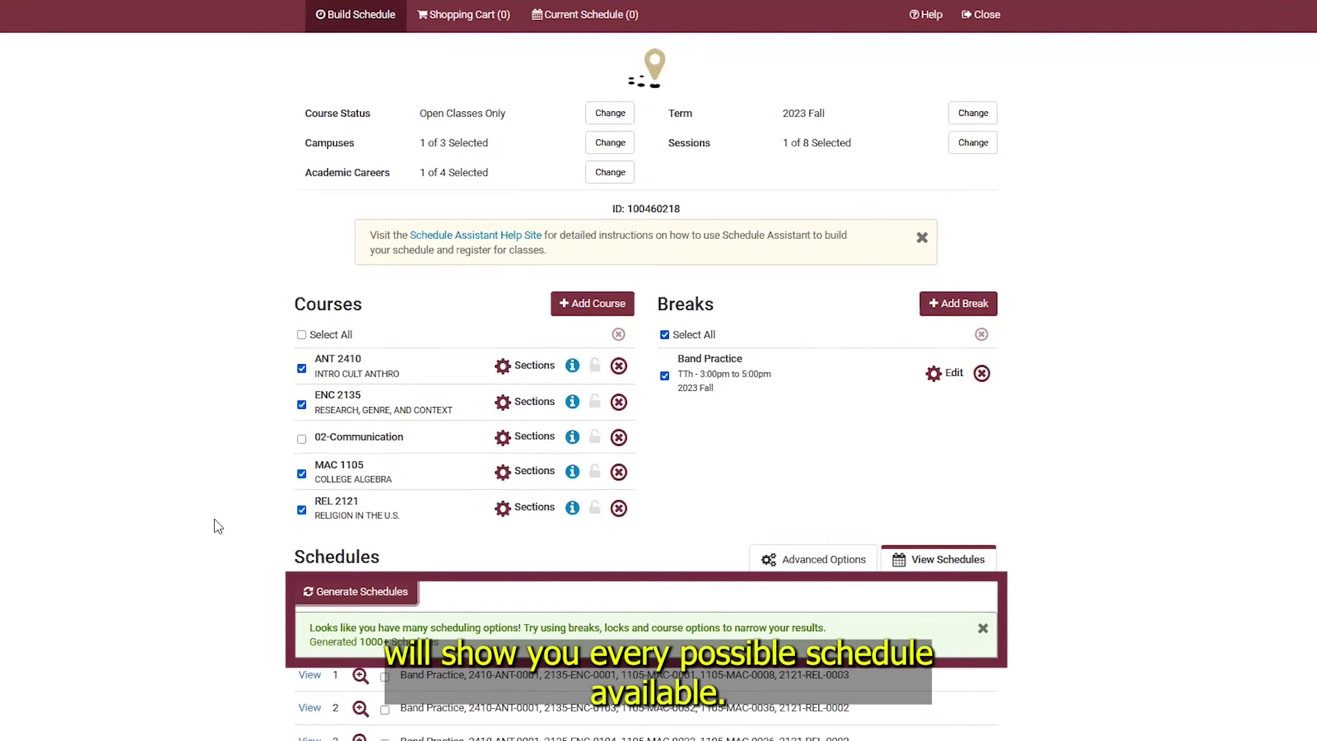
View schedule 1: ANT 2410, ENC 2135, MAC 1105, REL 2121, totaling 12 credits.
scroll(215, 526, "down", 2)
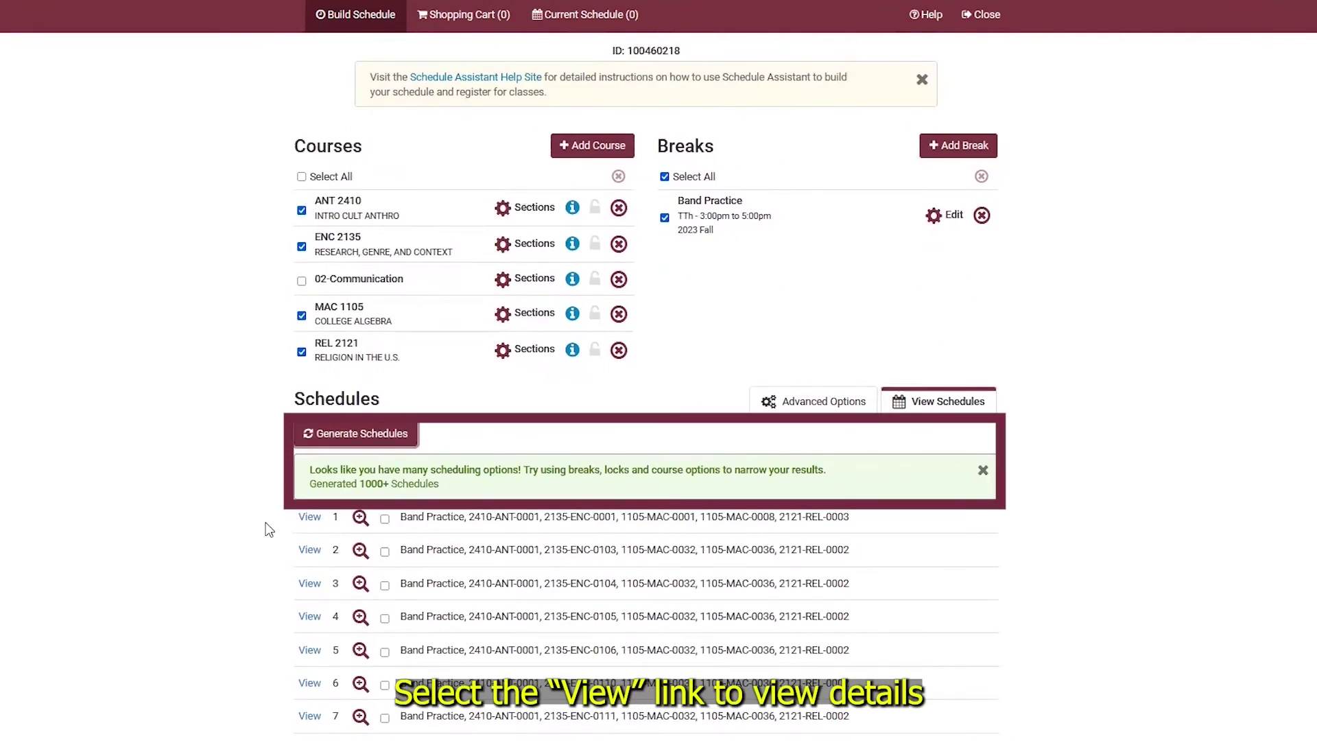
left_click(309, 523)
scroll(55, 492, "down", 1)
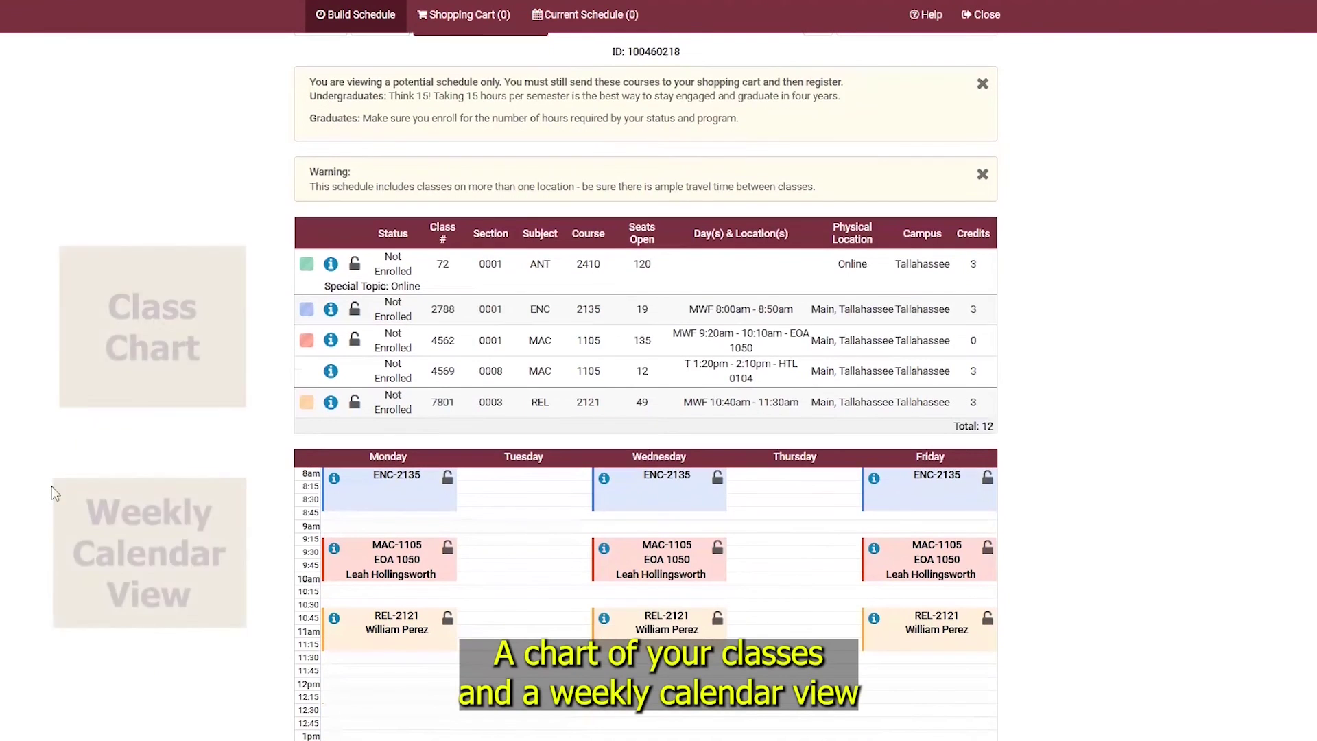
scroll(58, 445, "up", 1)
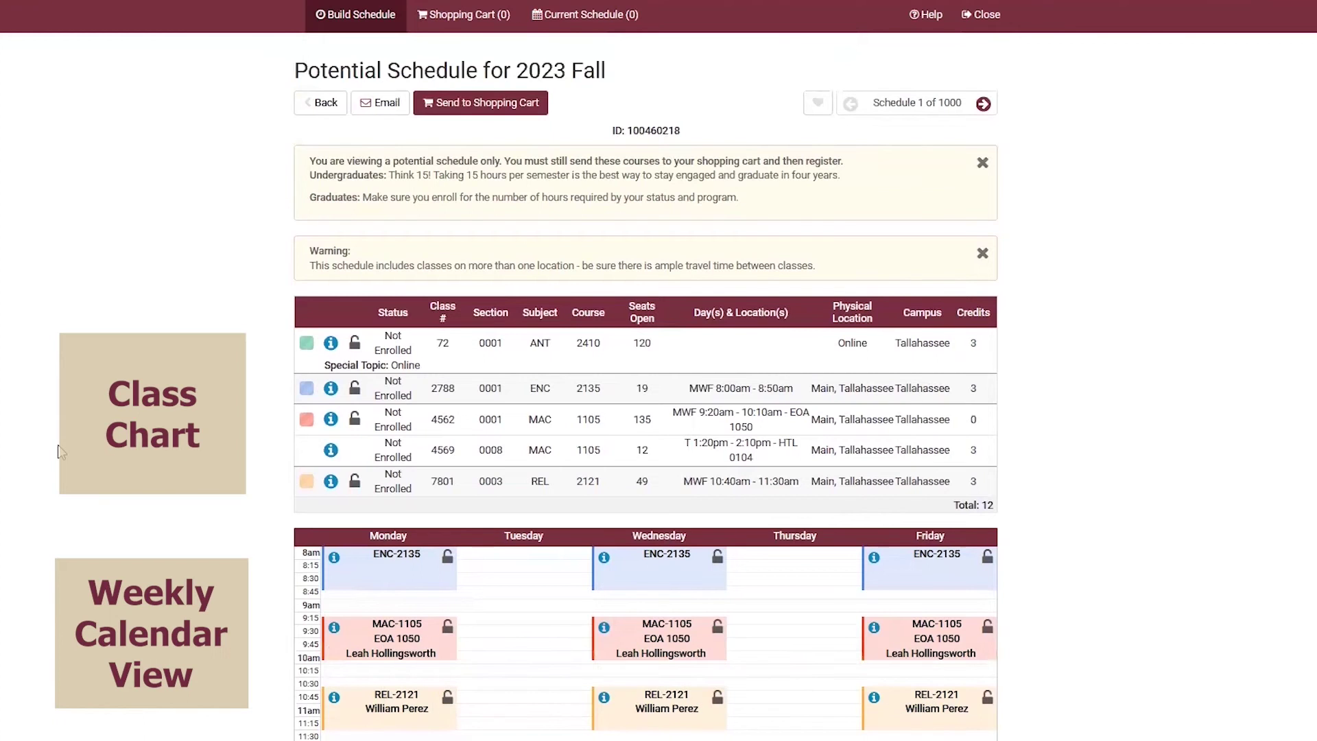
scroll(60, 452, "down", 3)
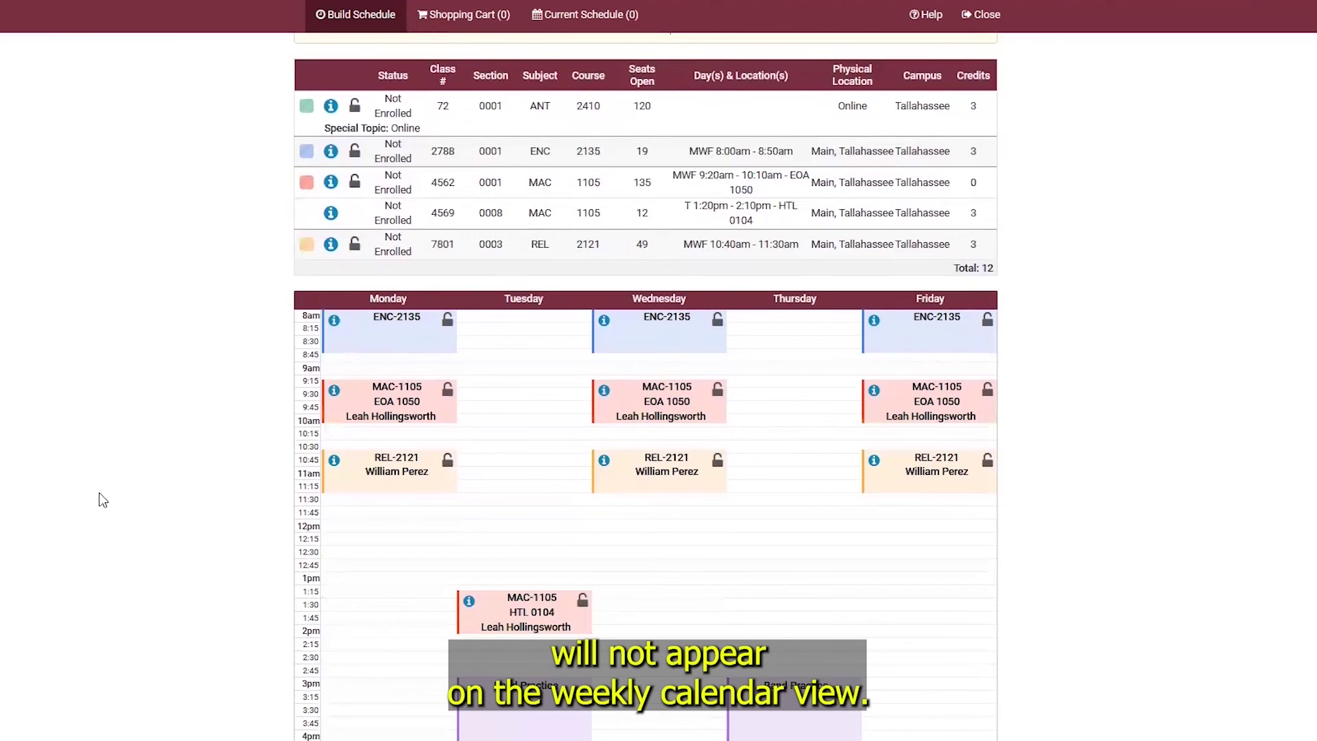
scroll(192, 324, "up", 2)
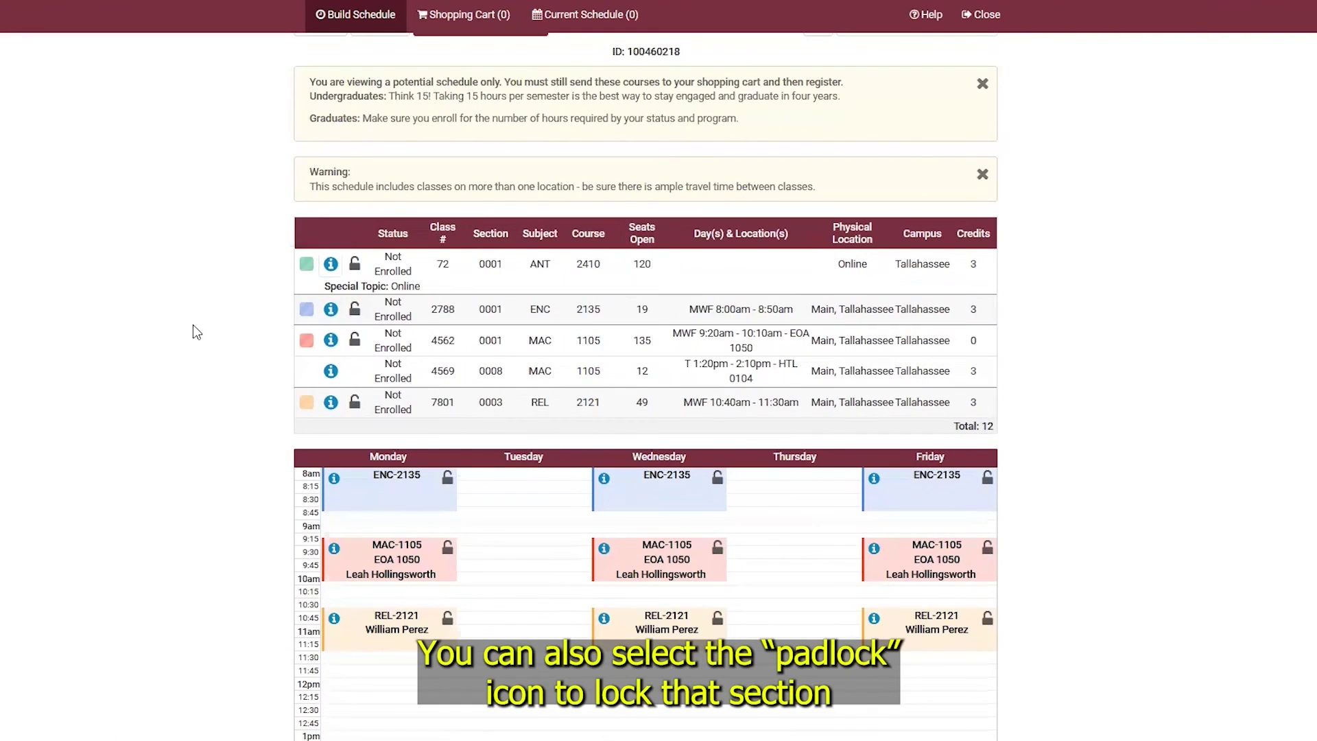
Lock ENC 2135 section 0001, leaving 28 schedules, and step through the options.
left_click(354, 314)
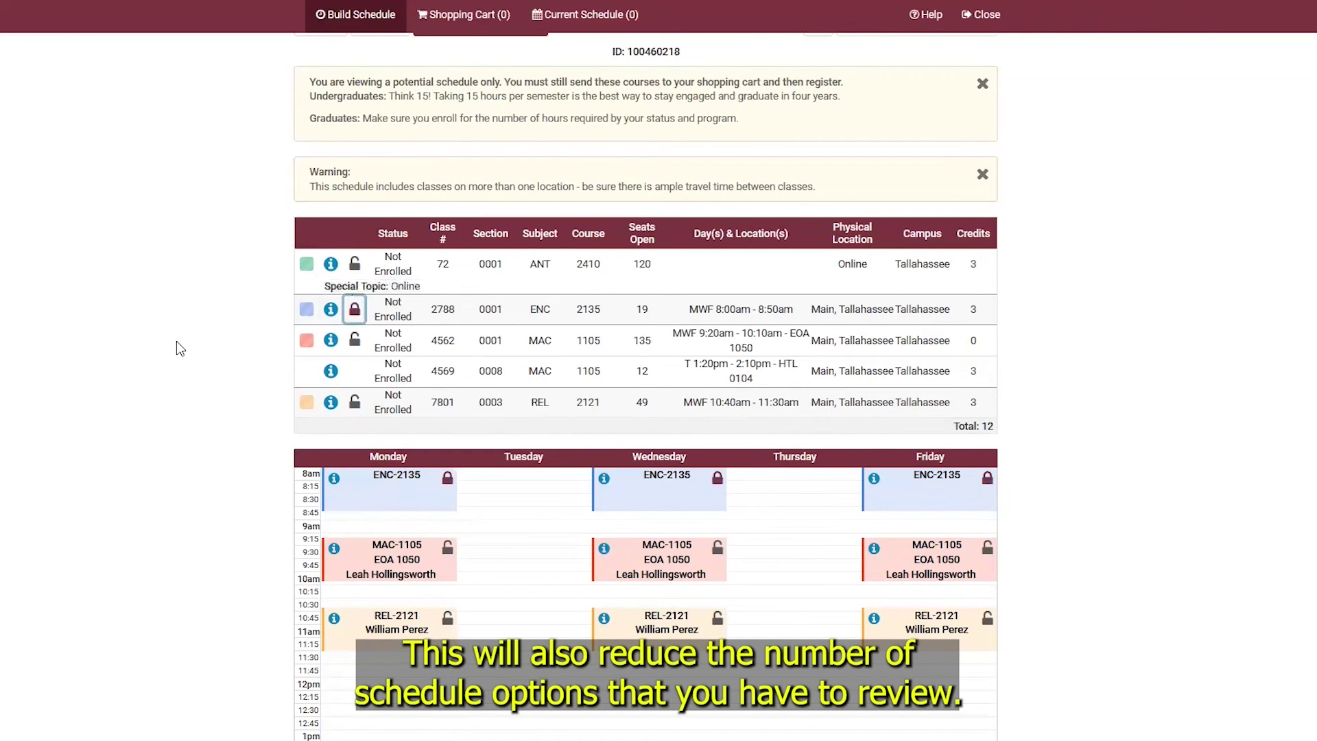
scroll(871, 93, "up", 2)
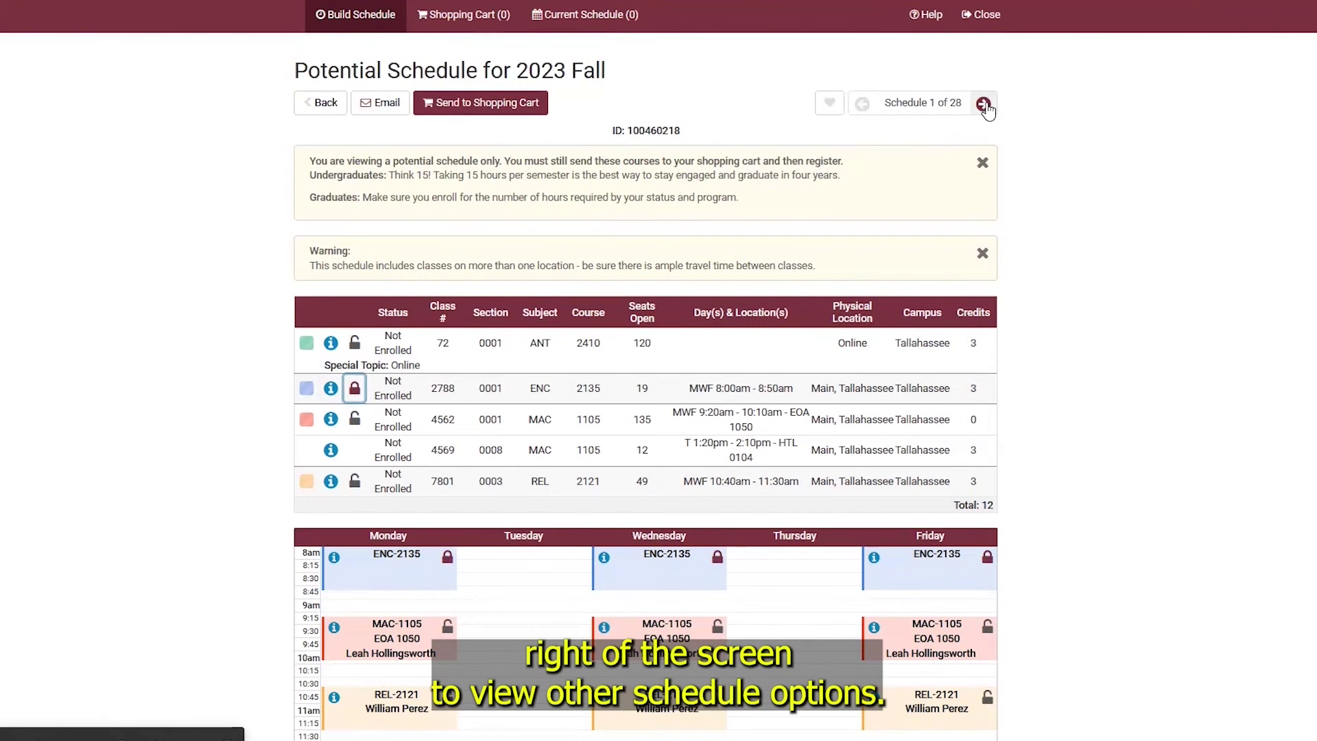
left_click(984, 104)
left_click(984, 104)
left_click(984, 104)
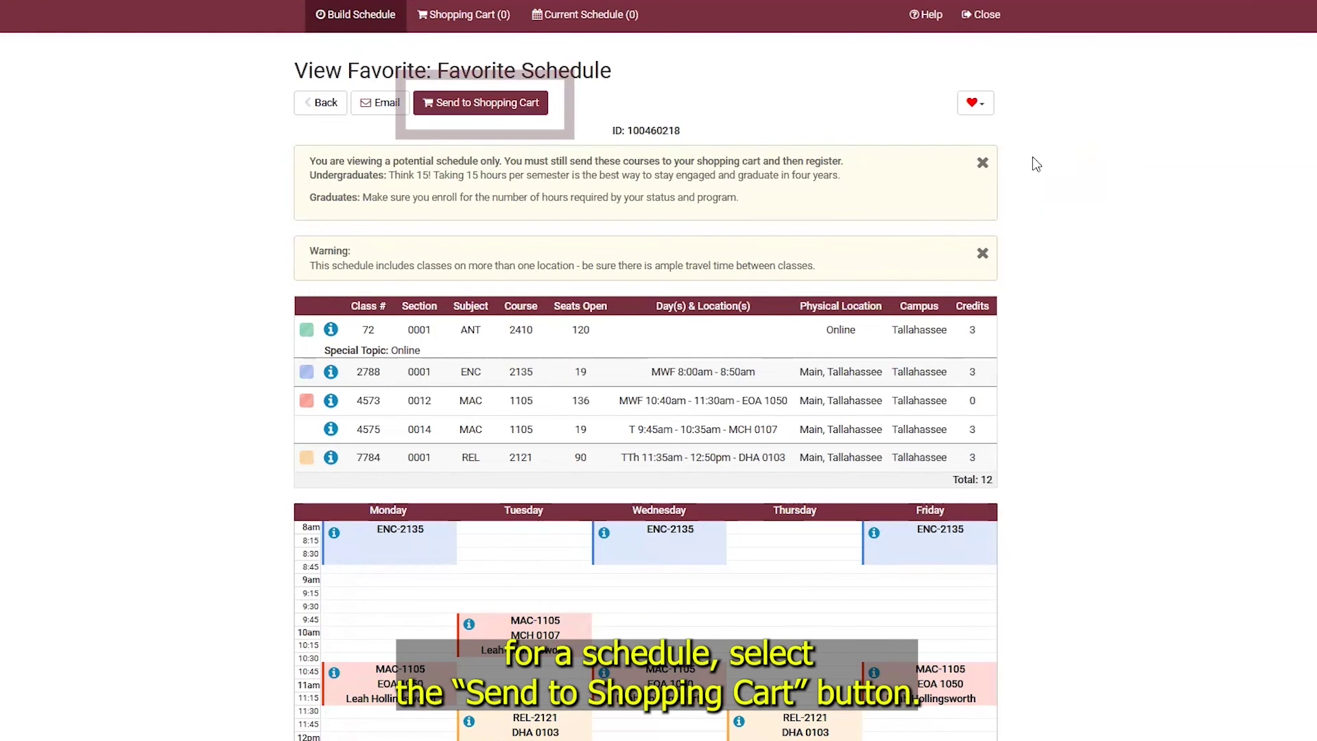
Send the favorite schedule's five classes to the 2023 Fall shopping cart.
left_click(468, 110)
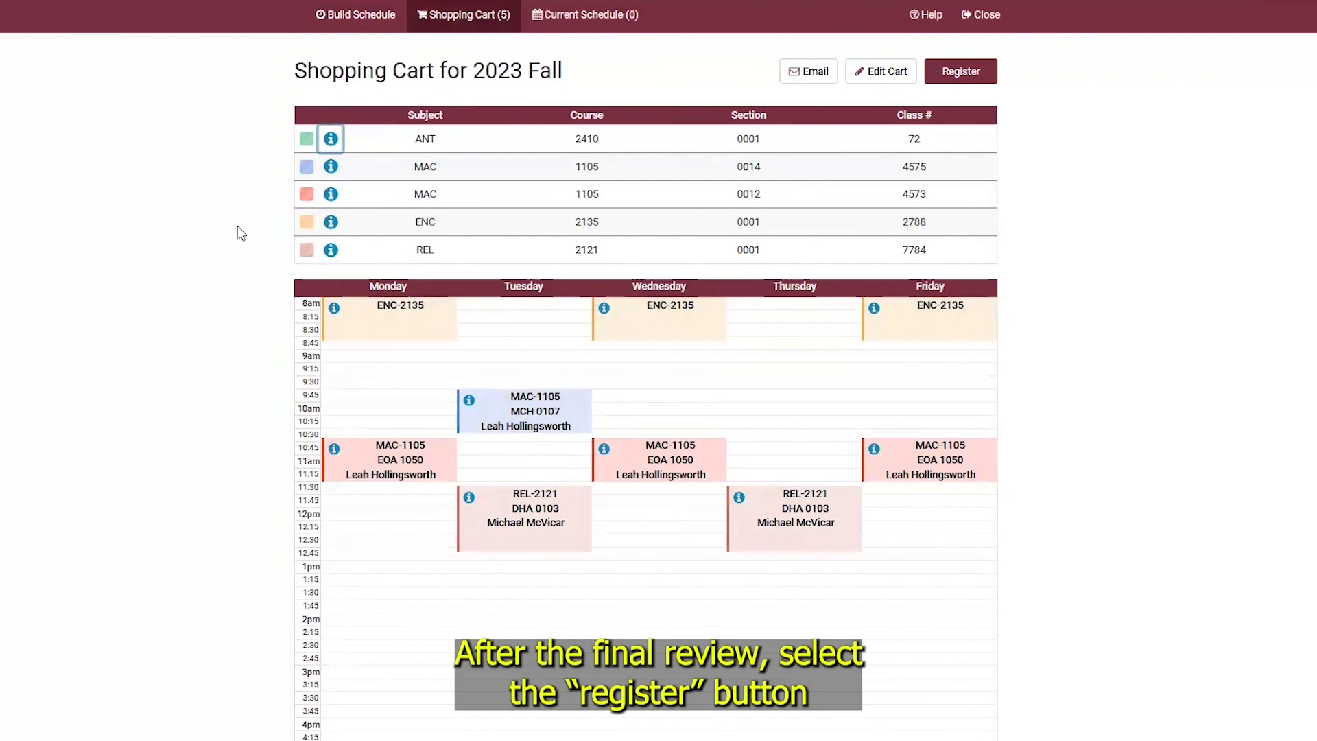
Register and confirm enrollment for all five cart classes, then dismiss the registration results.
left_click(988, 73)
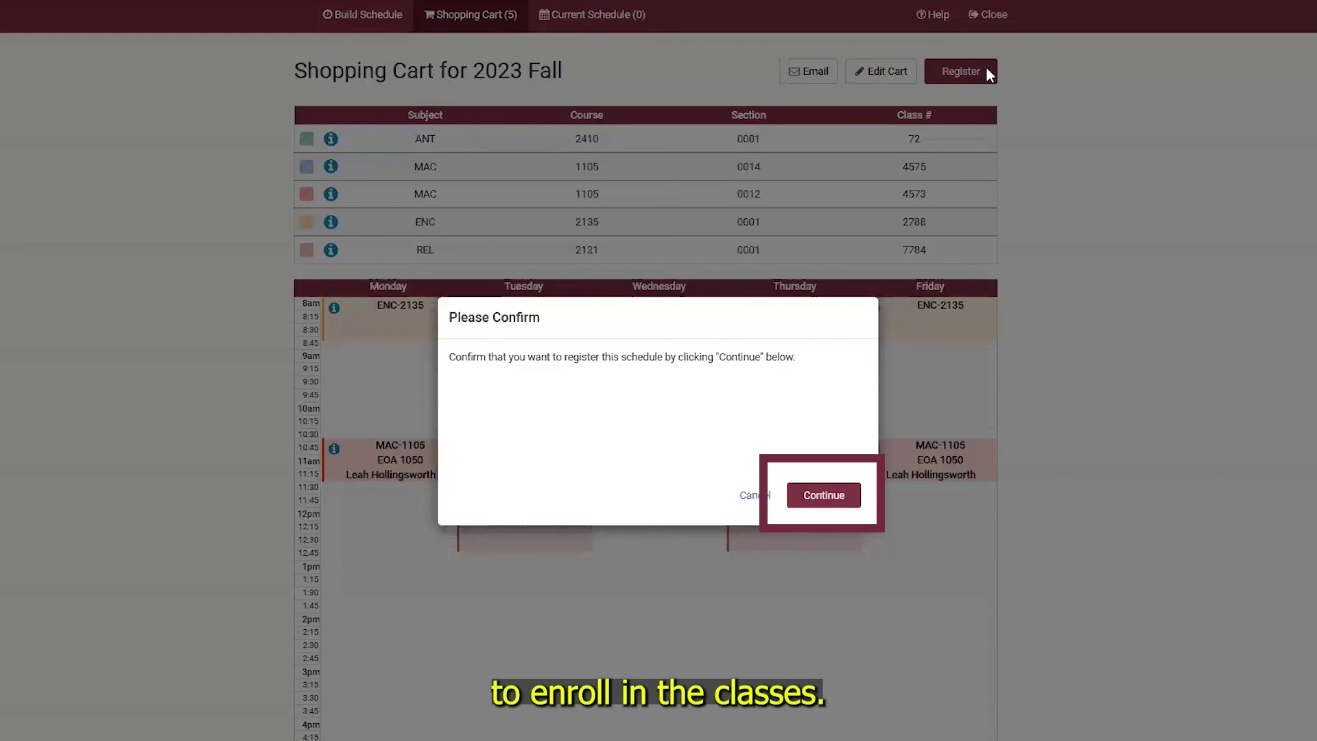
left_click(836, 498)
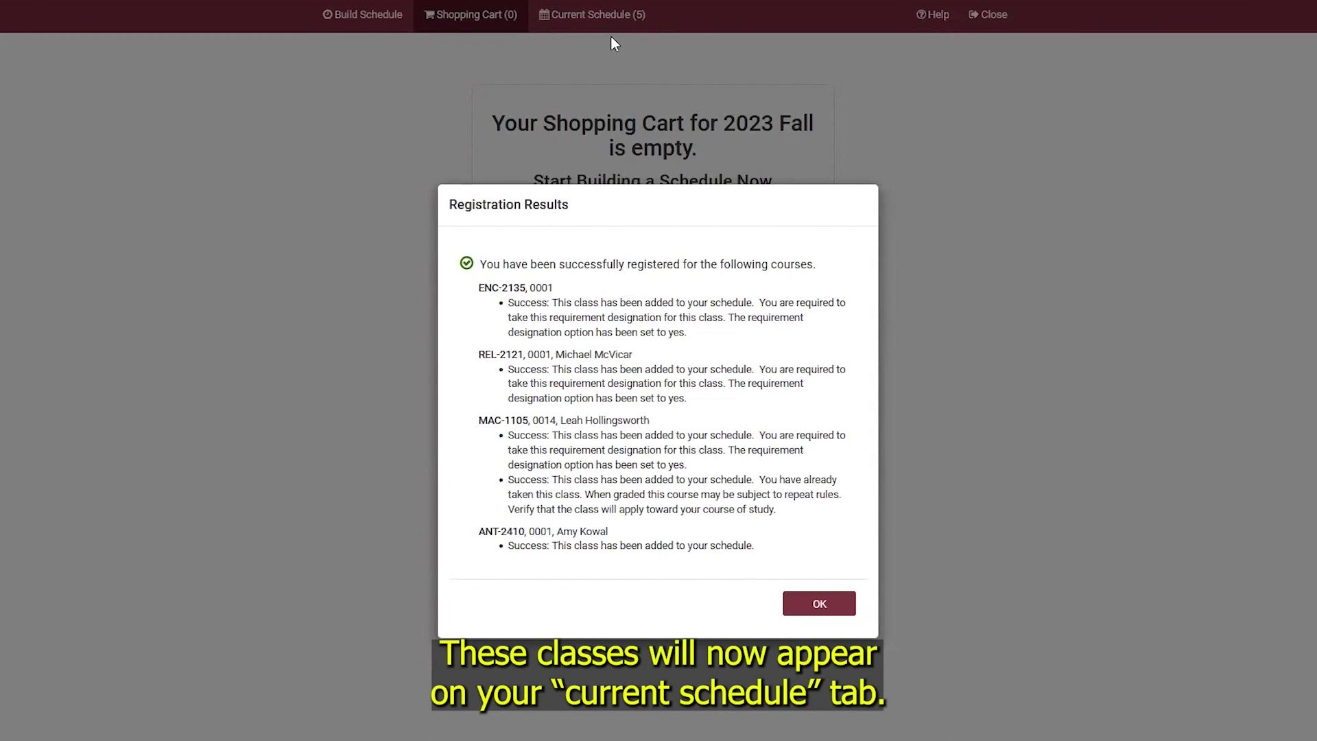
left_click(819, 604)
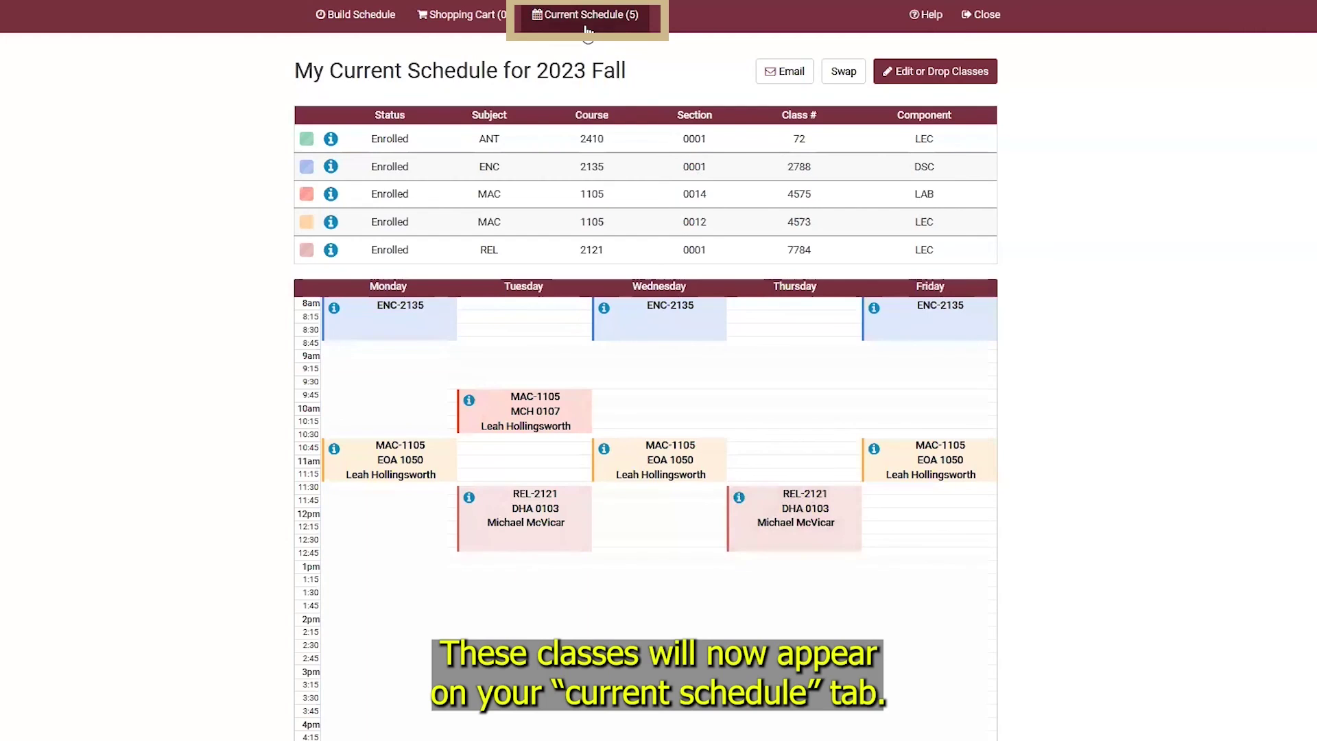